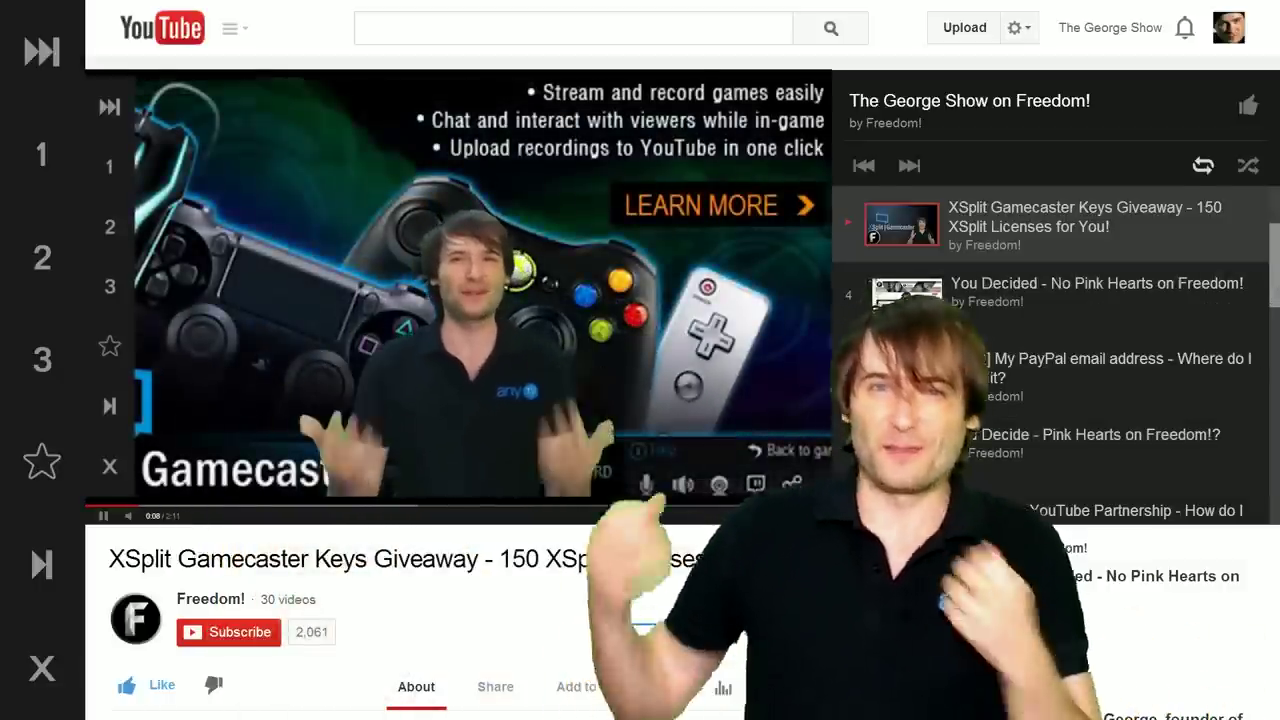
# Sort the giveaway video's YouTube comments by Newest first.
pyautogui.scroll(-5, 458, 400)
pyautogui.scroll(-2, 1274, 286)
pyautogui.scroll(-2, 1274, 270)
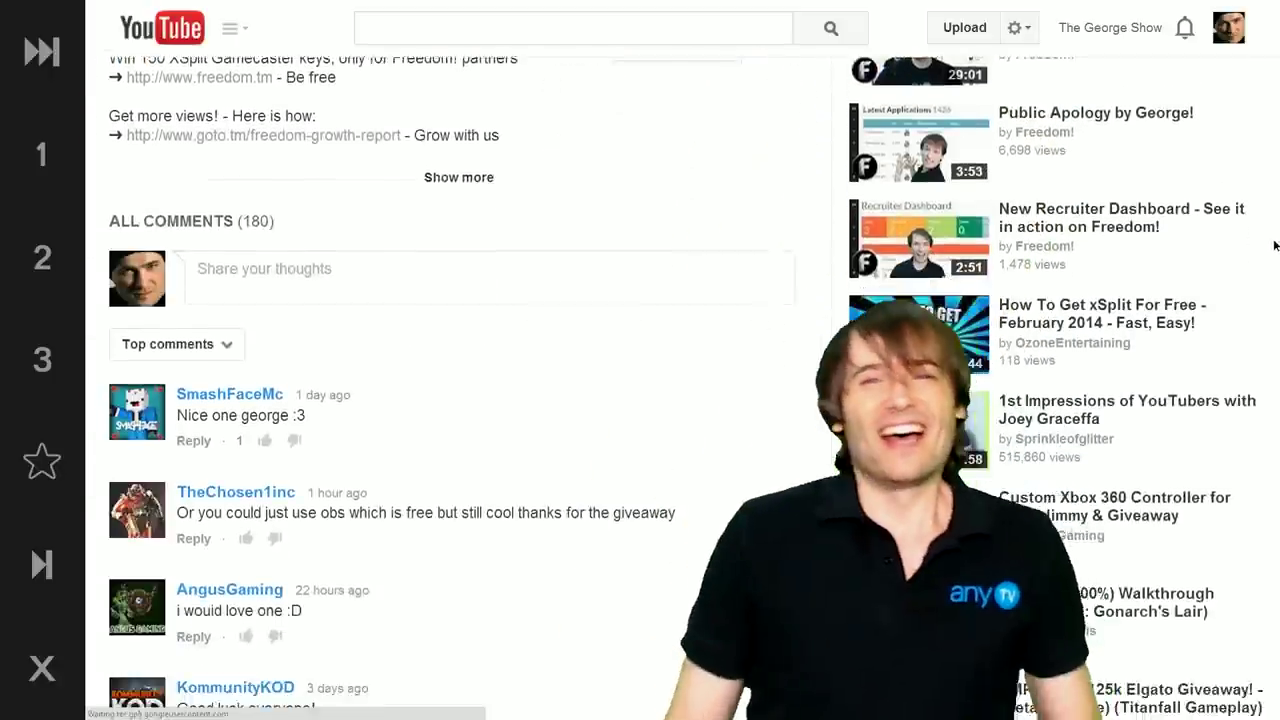
pyautogui.scroll(-1, 1274, 255)
pyautogui.scroll(-1, 1274, 275)
pyautogui.scroll(-1, 1274, 275)
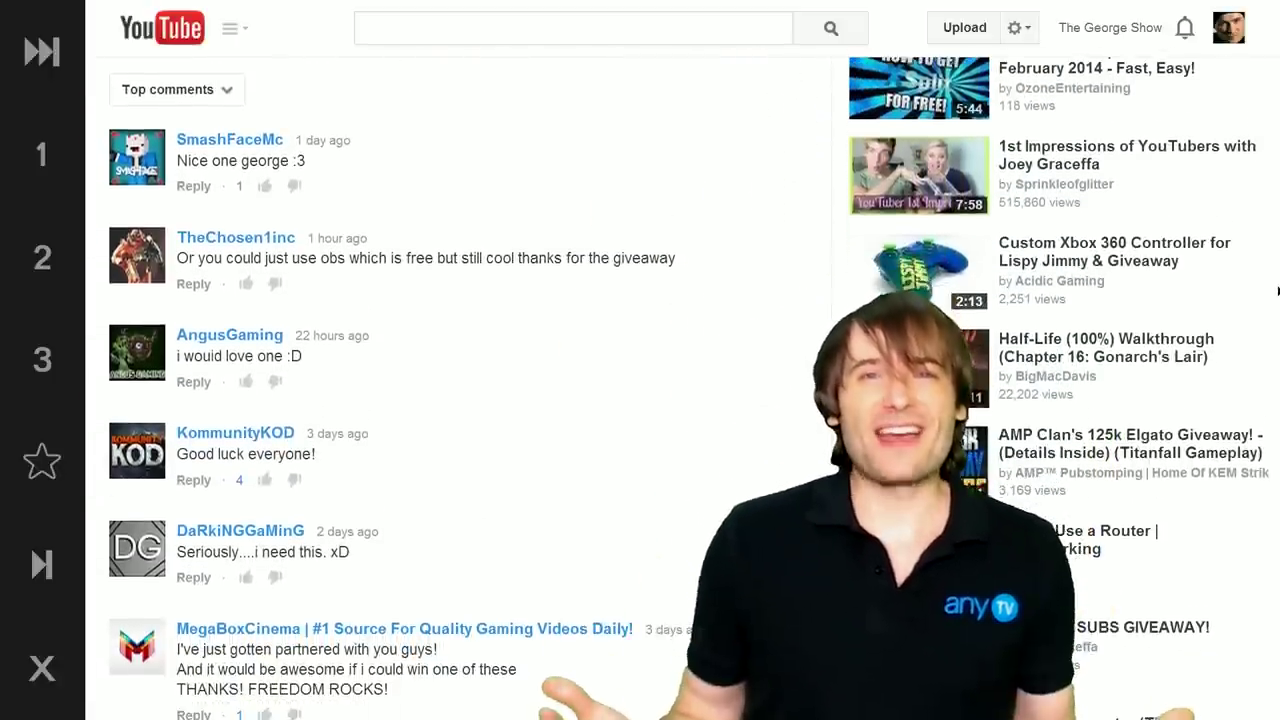
pyautogui.scroll(1, 1277, 291)
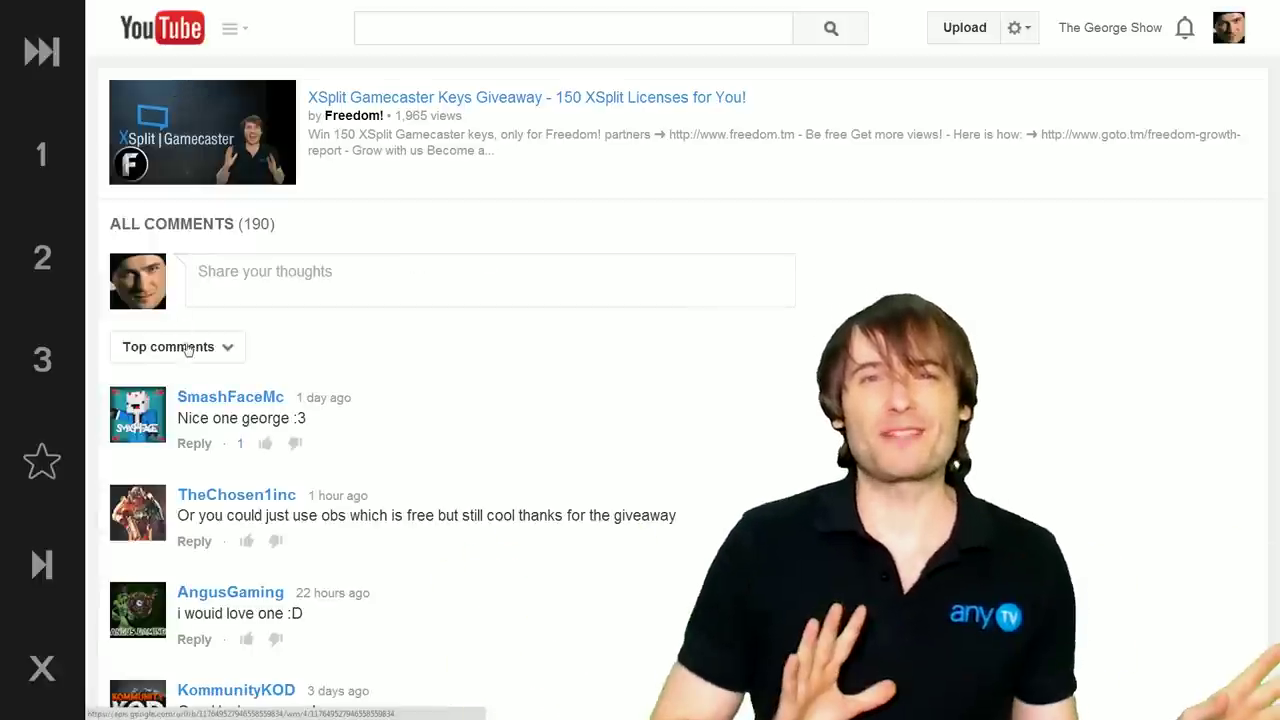
pyautogui.click(182, 348)
pyautogui.click(158, 383)
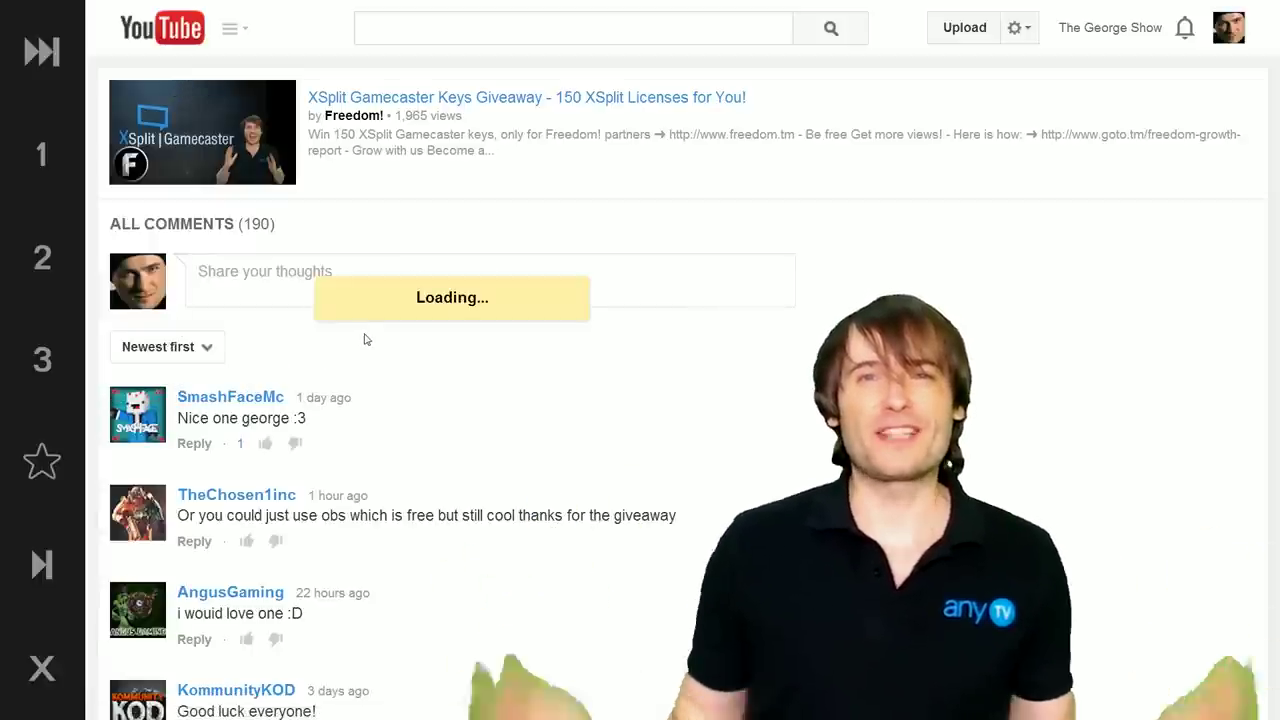
pyautogui.scroll(-1, 389, 340)
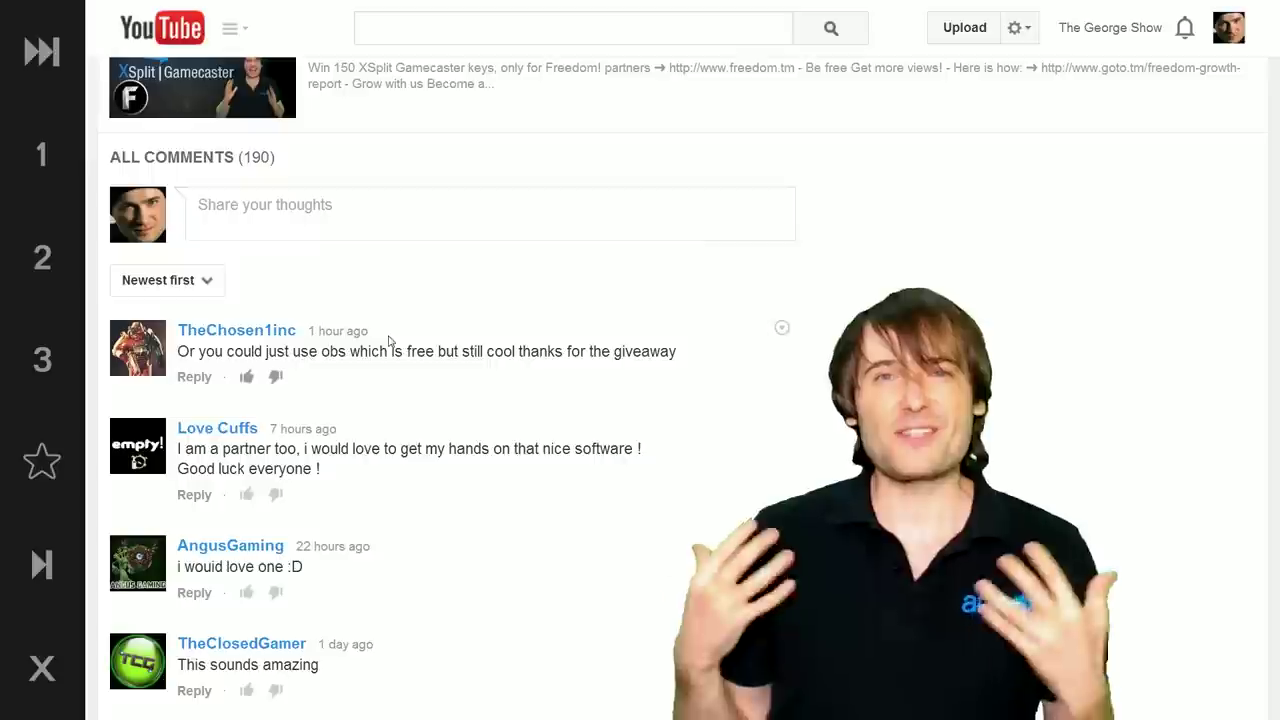
pyautogui.moveTo(177, 351); pyautogui.dragTo(676, 351)
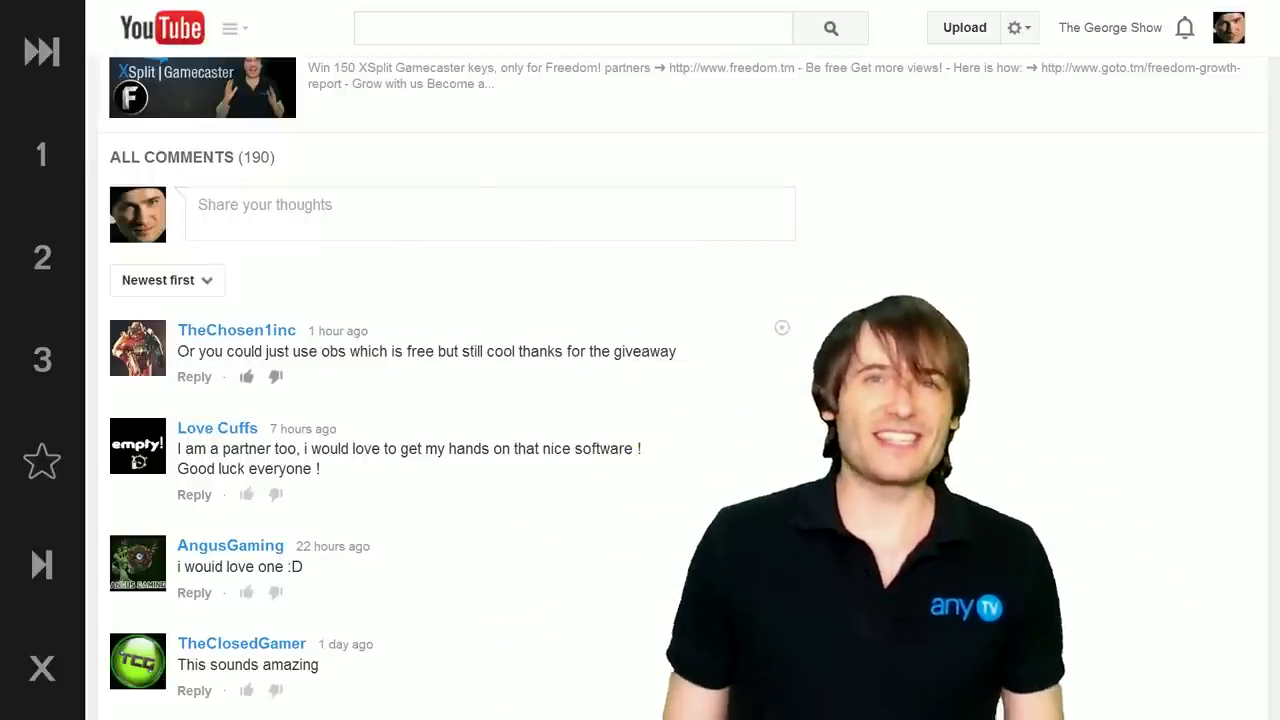
pyautogui.scroll(-1, 389, 340)
pyautogui.moveTo(177, 352)
pyautogui.mouseDown()
pyautogui.moveTo(271, 382)
pyautogui.moveTo(184, 366)
pyautogui.mouseUp()
pyautogui.click(399, 382)
pyautogui.scroll(-2, 399, 382)
pyautogui.click(184, 366)
pyautogui.scroll(-1, 184, 366)
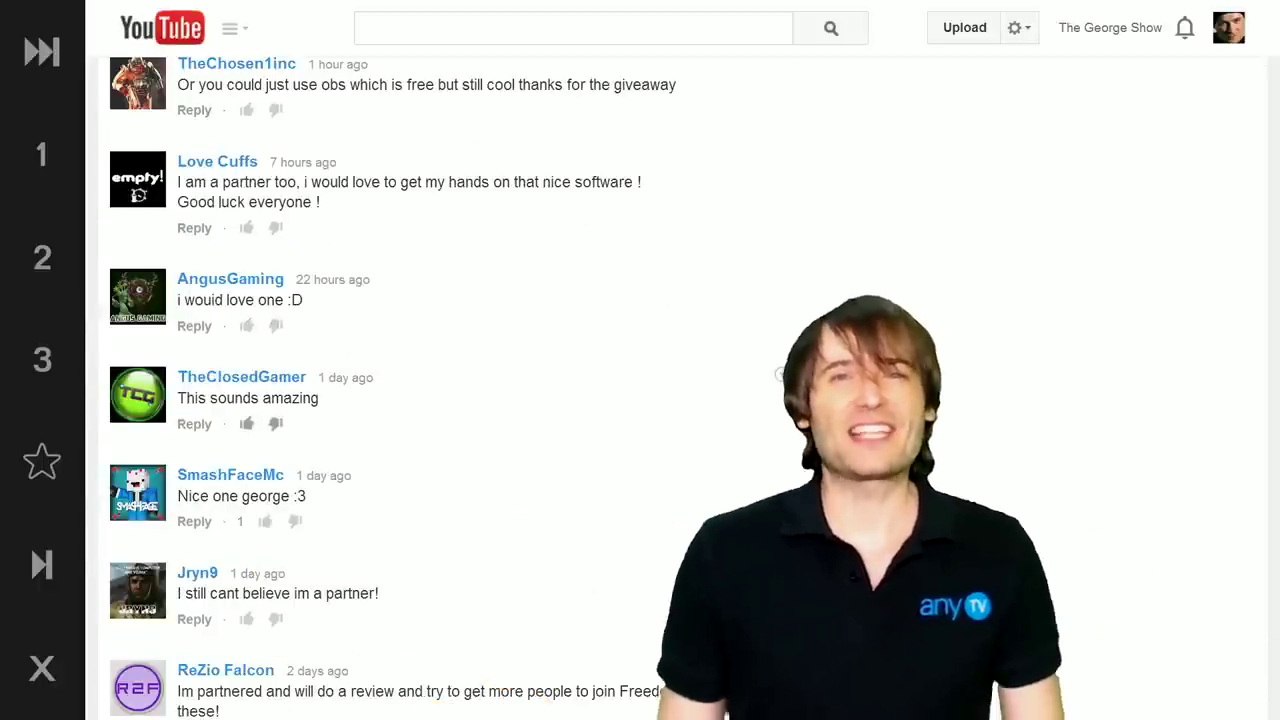
pyautogui.scroll(-1, 186, 398)
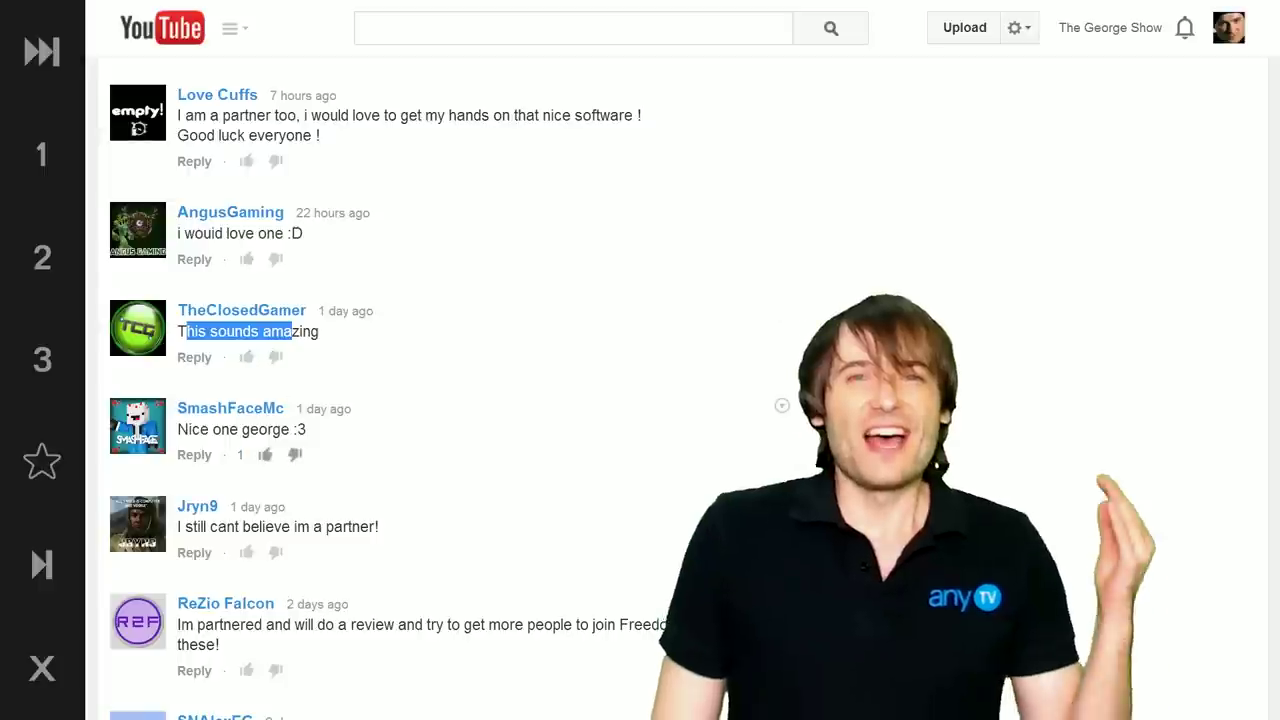
pyautogui.click(188, 429)
pyautogui.moveTo(188, 429); pyautogui.dragTo(260, 429)
pyautogui.scroll(-1, 260, 429)
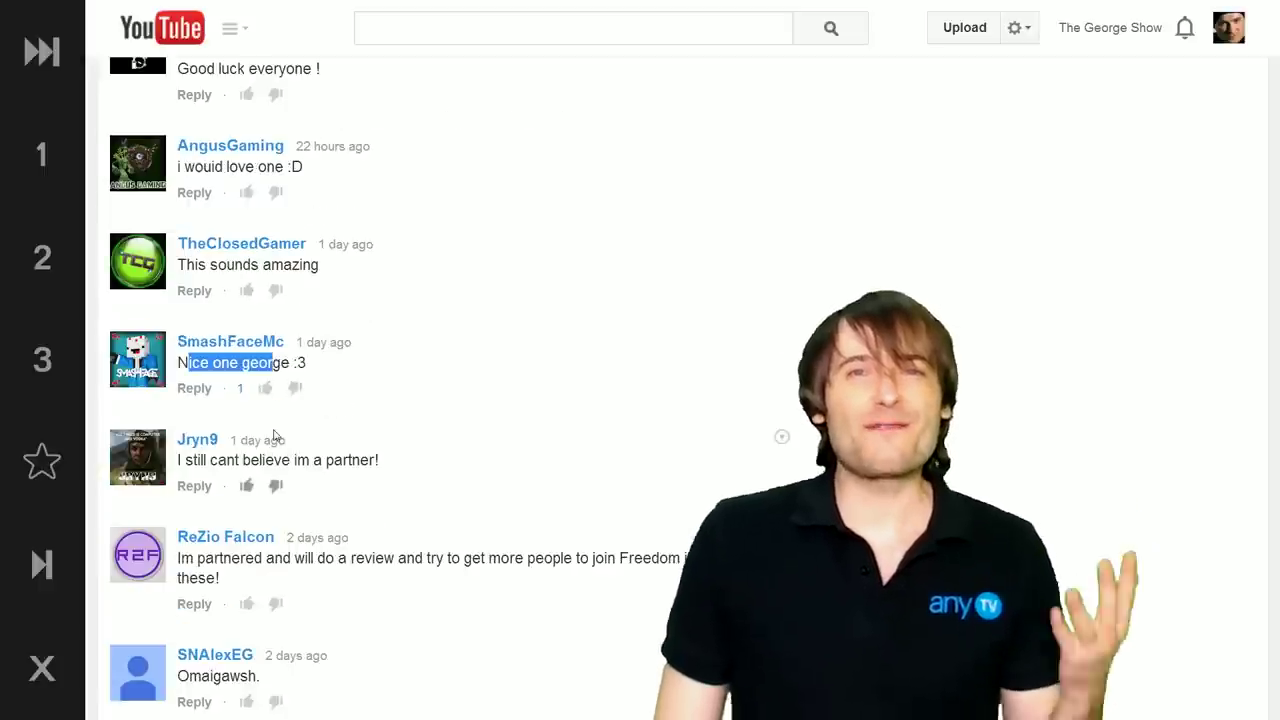
pyautogui.click(253, 369)
# Scroll through the remaining entrant comments to the bottom of the list.
pyautogui.scroll(-2, 252, 372)
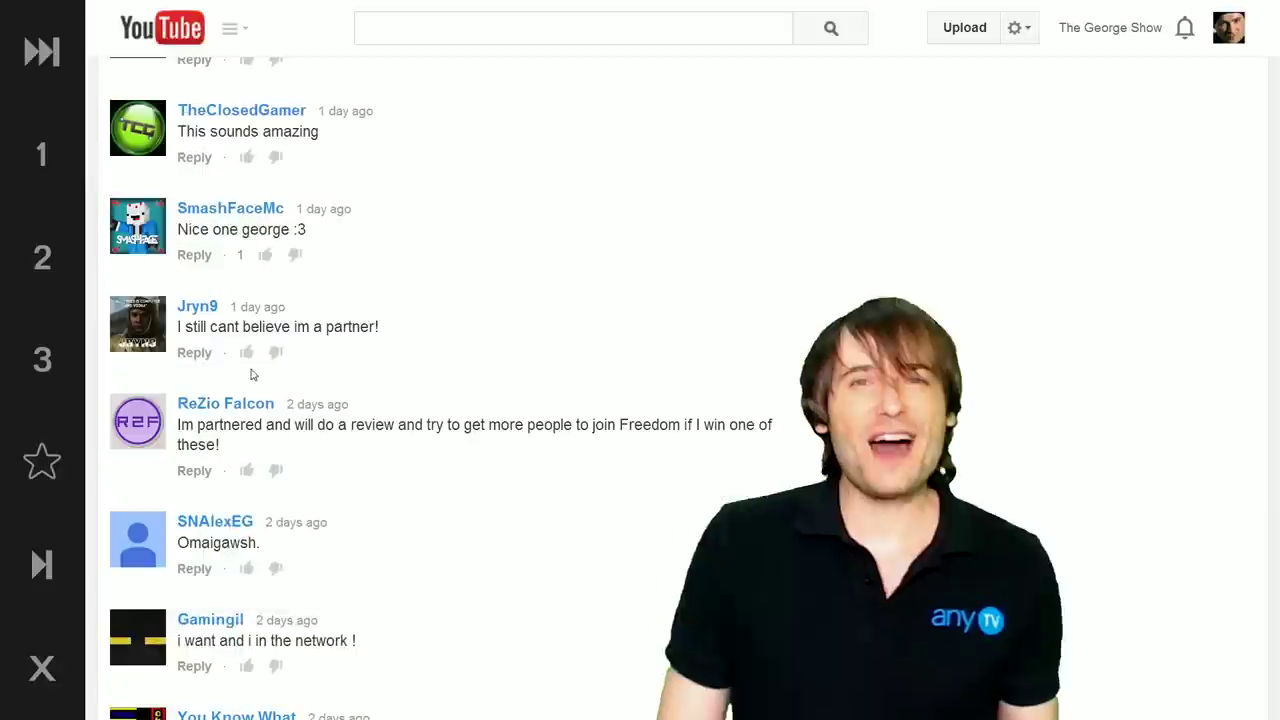
pyautogui.scroll(-1, 228, 372)
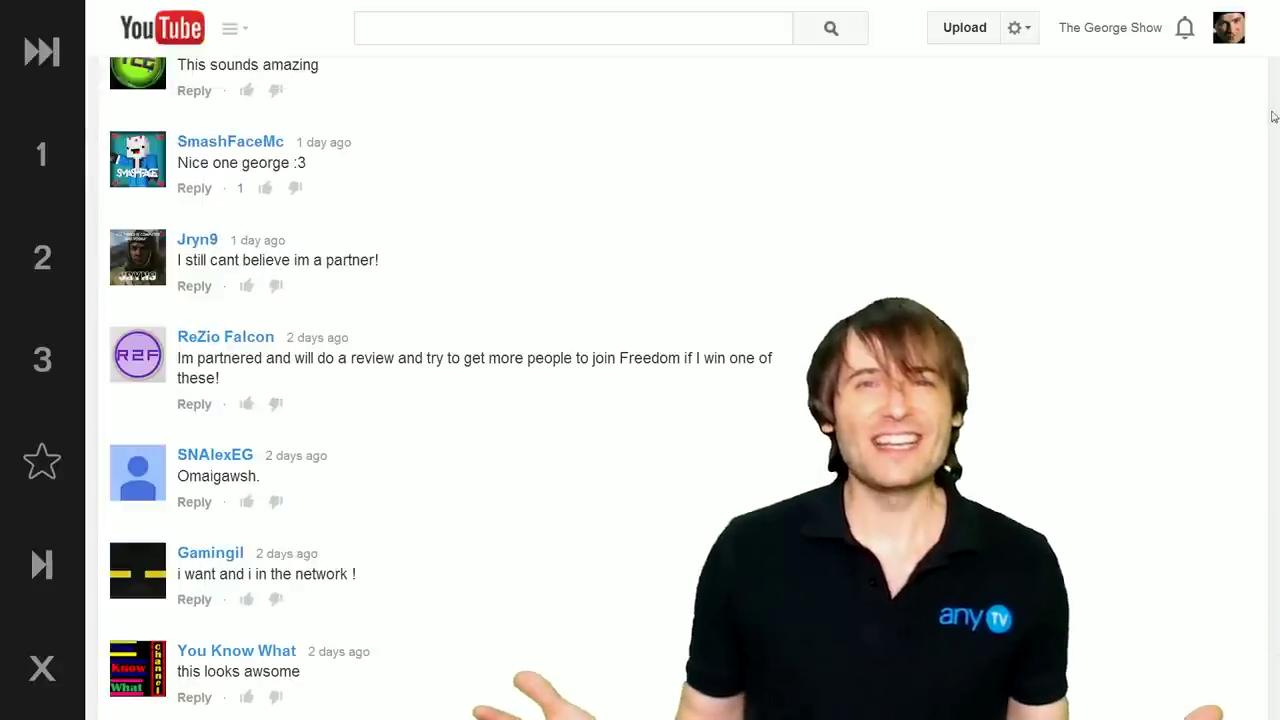
pyautogui.scroll(-1, 1273, 116)
pyautogui.scroll(-9, 1273, 116)
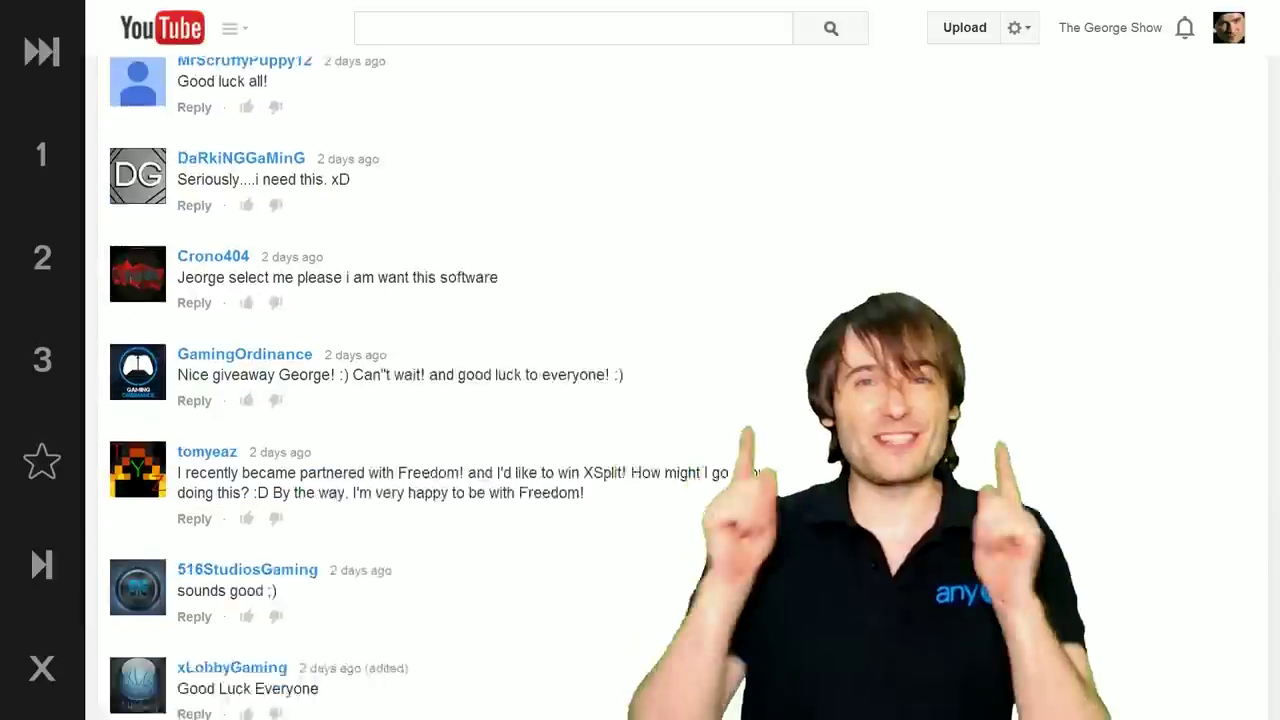
pyautogui.scroll(-4, 640, 390)
pyautogui.scroll(-4, 640, 390)
pyautogui.scroll(-4, 640, 390)
pyautogui.scroll(-6, 640, 390)
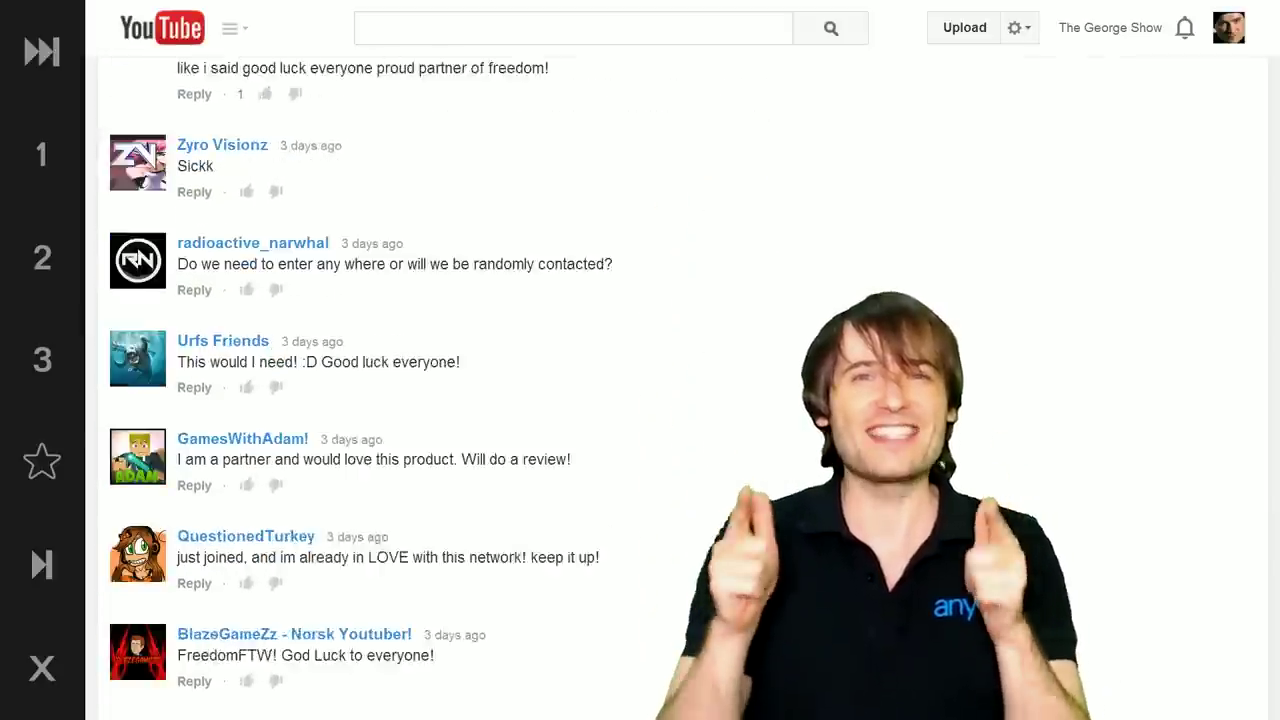
pyautogui.scroll(-2, 1265, 254)
pyautogui.scroll(-4, 1265, 254)
pyautogui.scroll(-3, 1265, 254)
pyautogui.scroll(-4, 1265, 254)
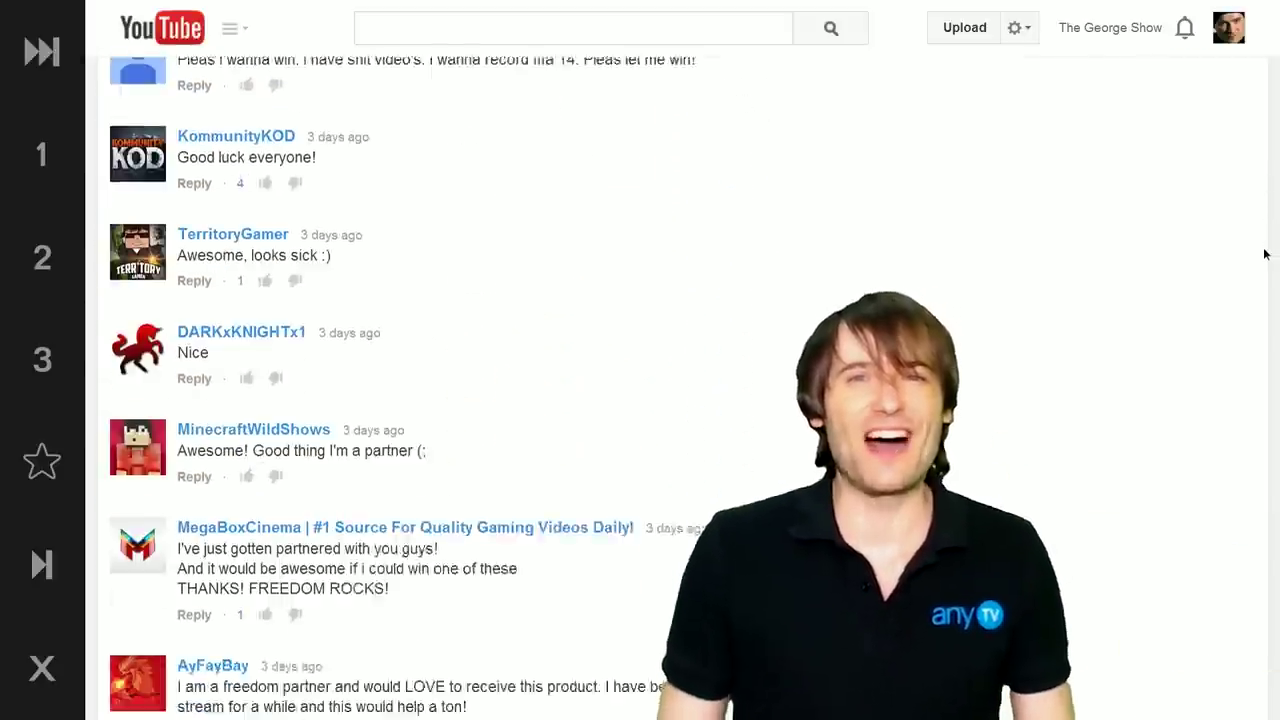
pyautogui.moveTo(1265, 254); pyautogui.dragTo(1266, 480)
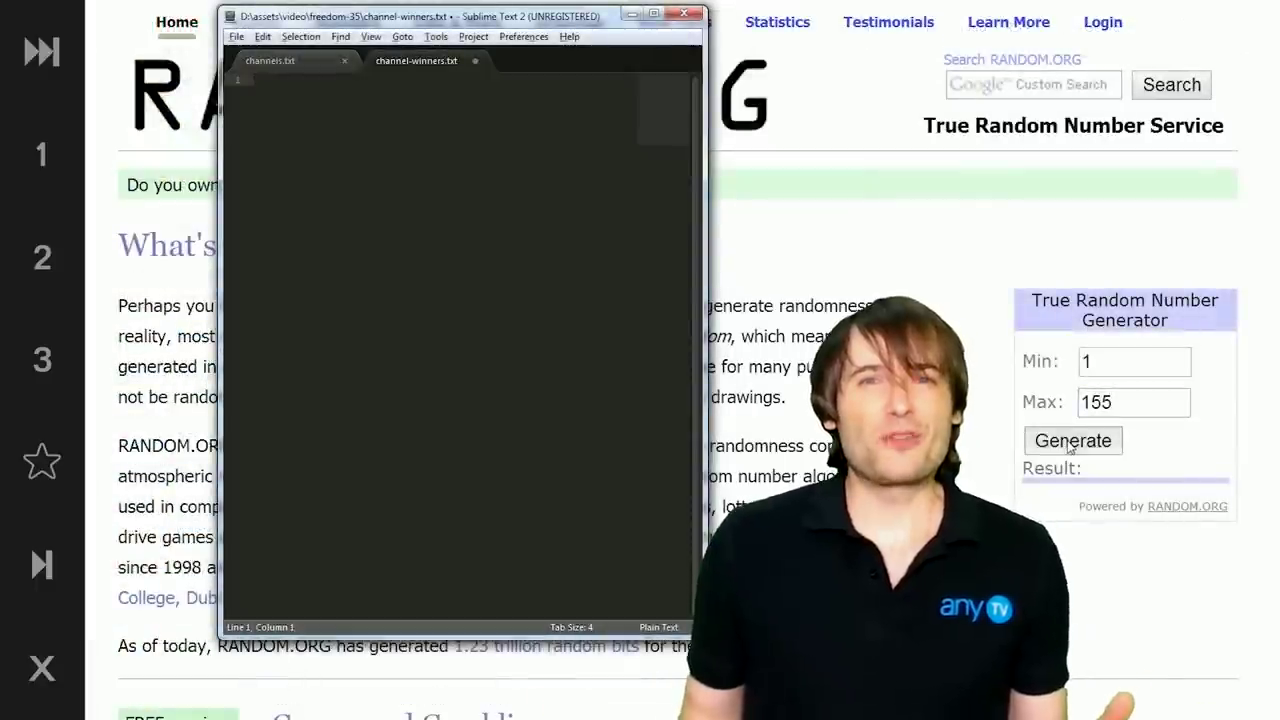
# Draw random winners from 1–155, logging 95 on its own line in channel-winners.txt.
pyautogui.click(1069, 443)
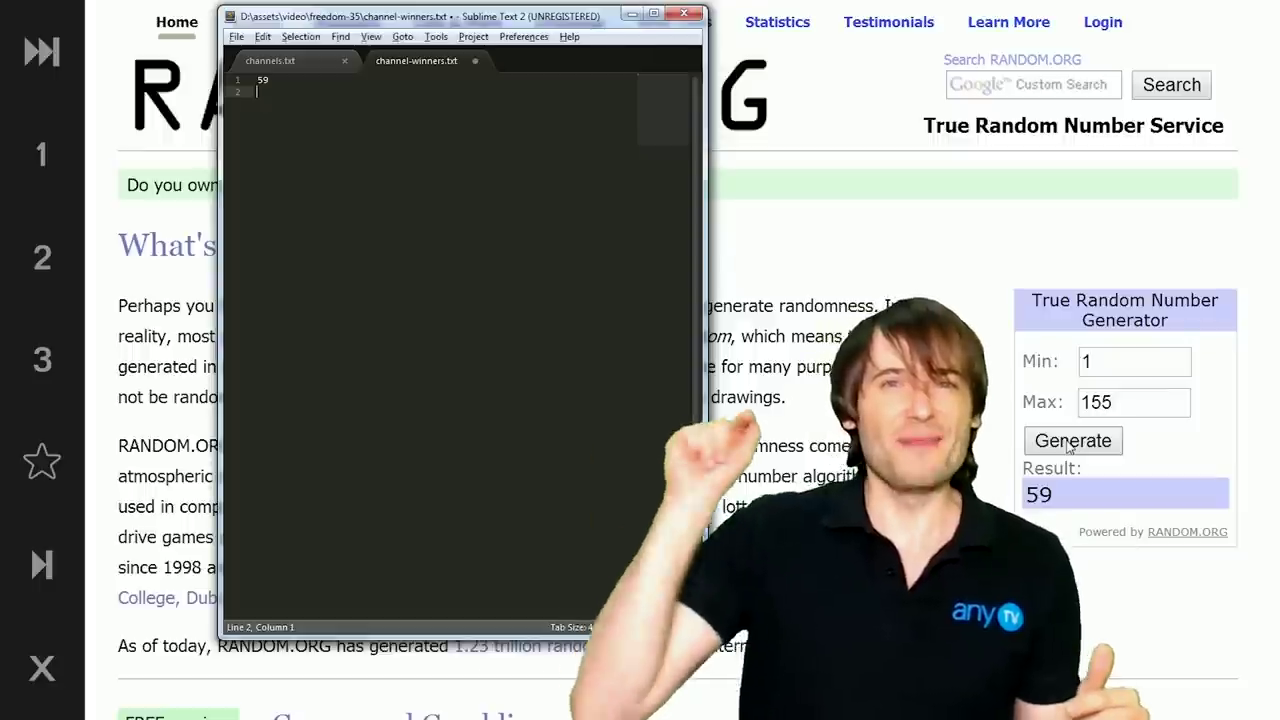
pyautogui.click(1069, 443)
pyautogui.write('14')
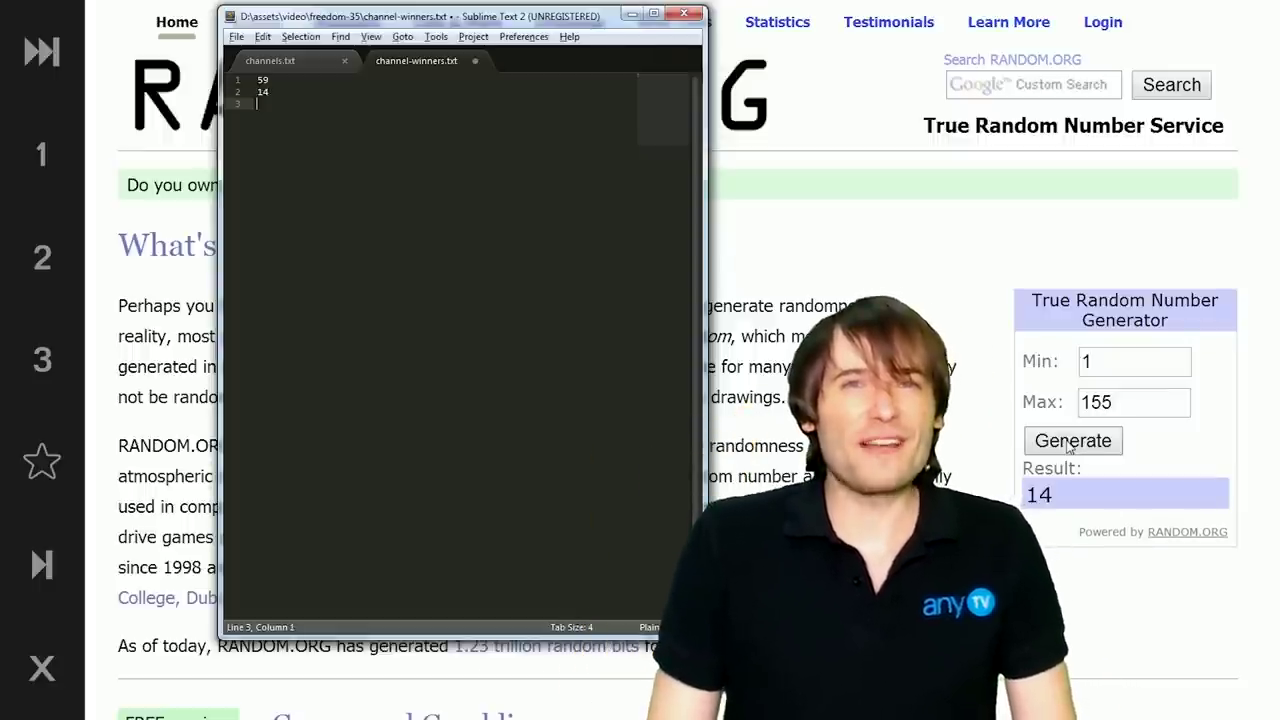
pyautogui.click(1069, 443)
pyautogui.write('62')
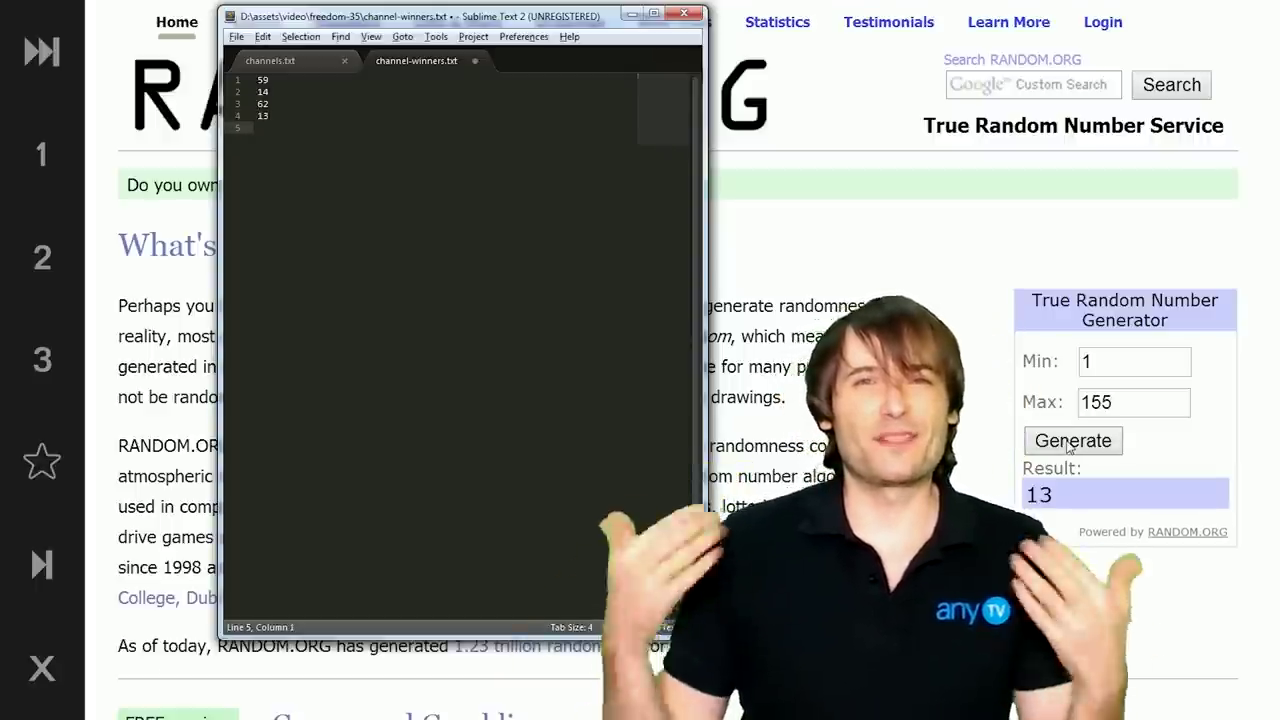
pyautogui.click(1068, 446)
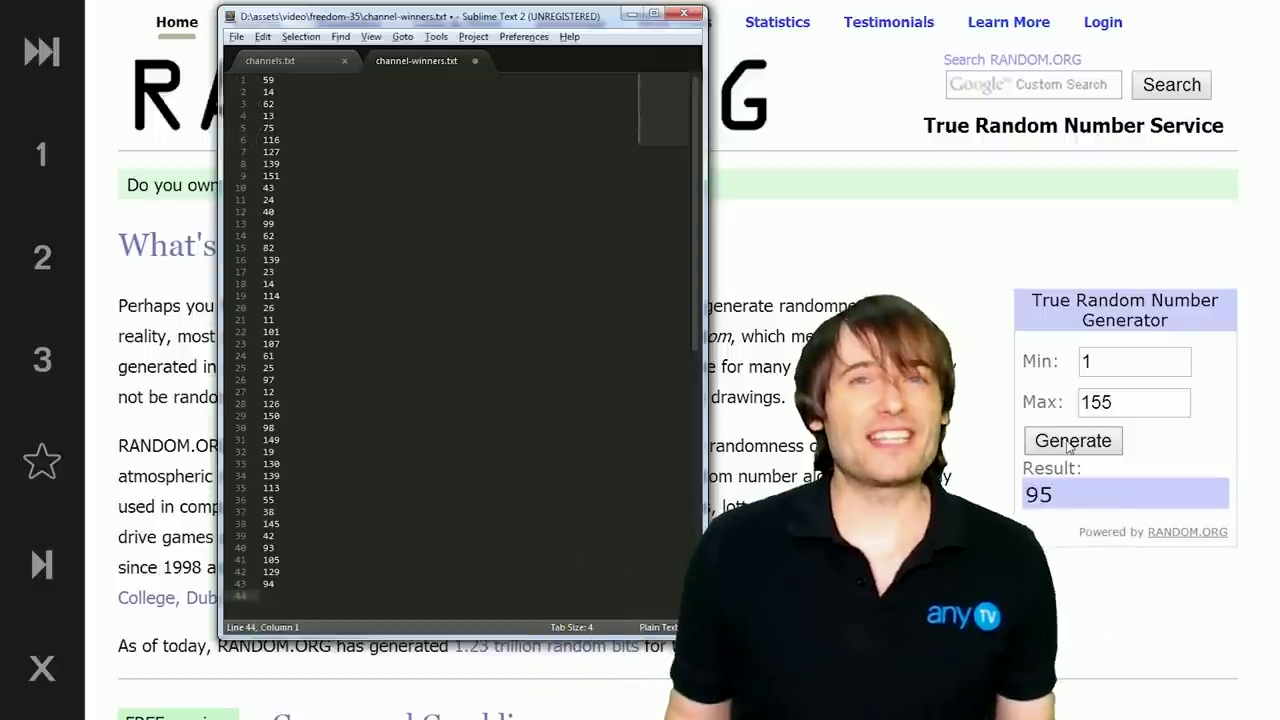
pyautogui.write('95')
pyautogui.press('Return')
pyautogui.click(1068, 446)
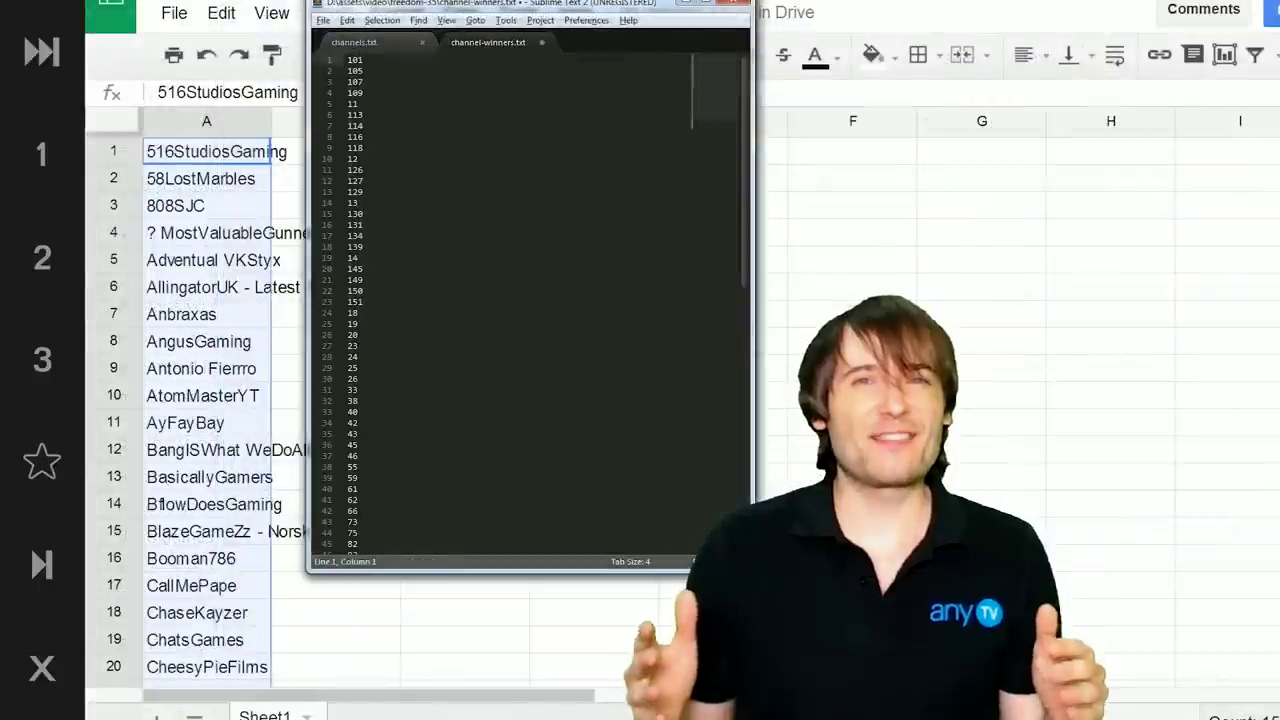
# Paste the winner numbers from channel-winners.txt into the sheet starting at E1.
pyautogui.hotkey('ctrl', 'a')
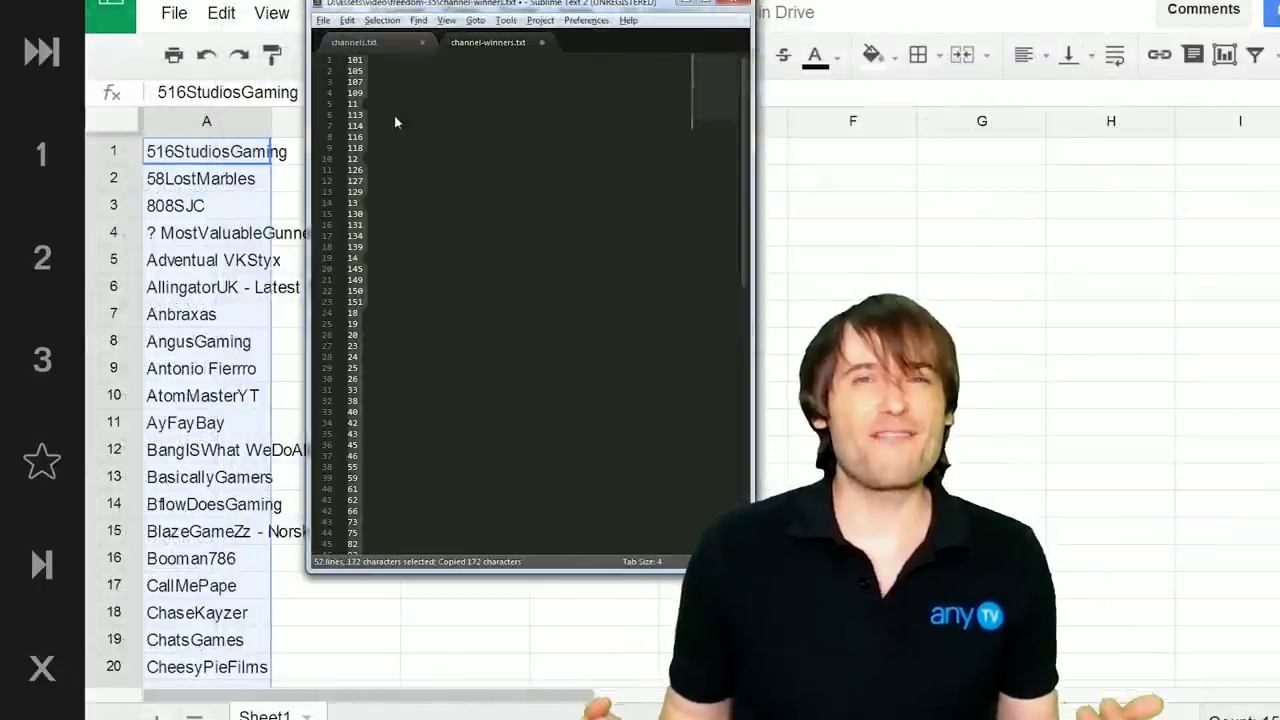
pyautogui.hotkey('alt', 'Tab')
pyautogui.click(320, 151)
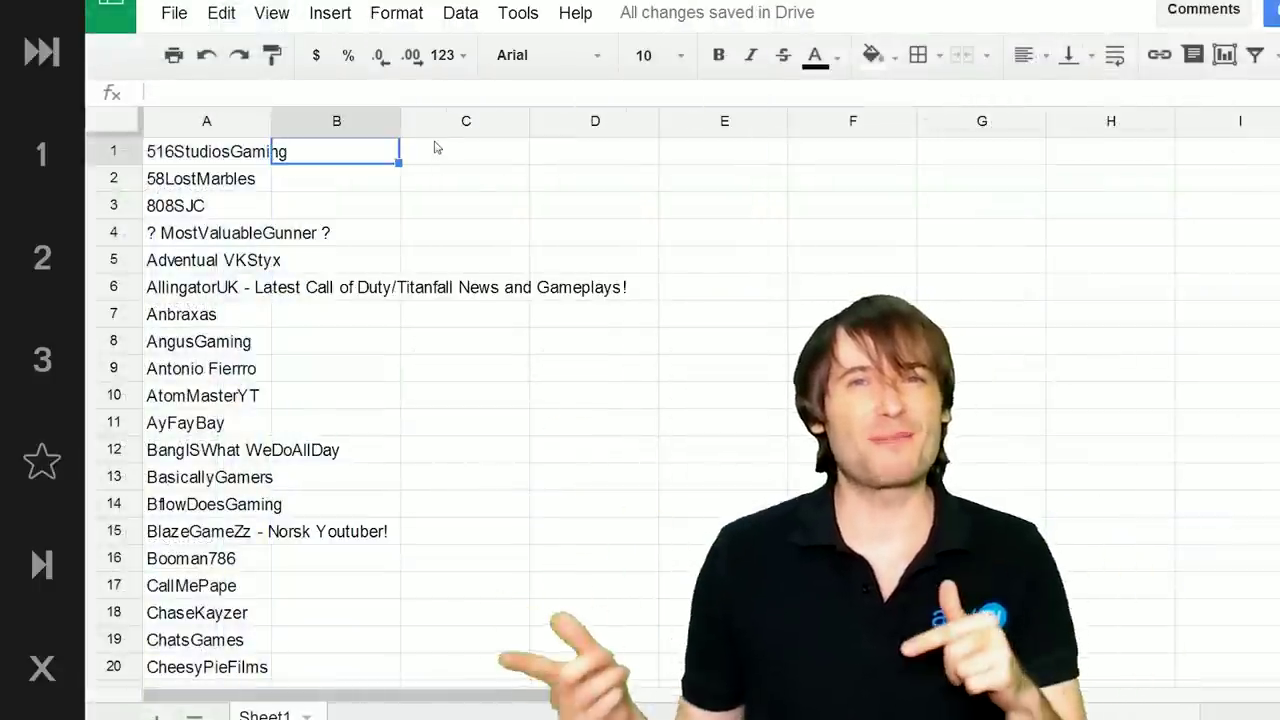
pyautogui.click(700, 153)
pyautogui.hotkey('ctrl', 'v')
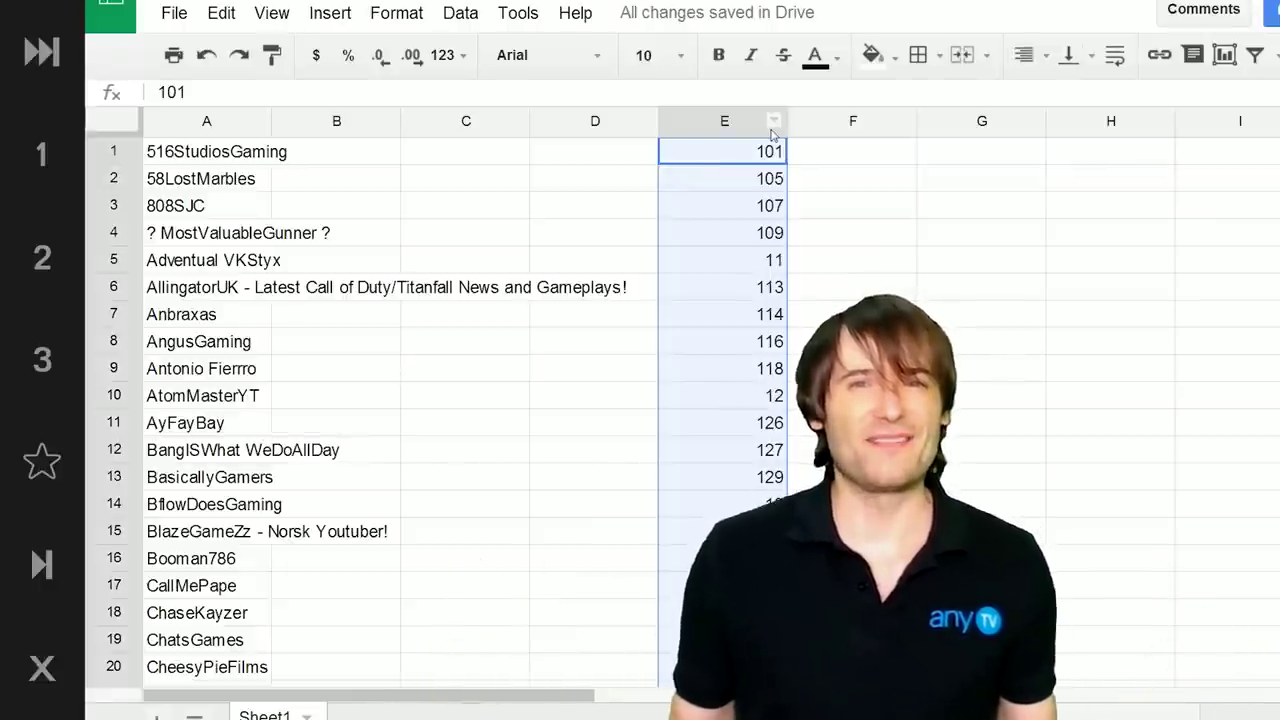
# Enter =vlookup(F1,A1:A155,2,false) in G1.
pyautogui.write('(')
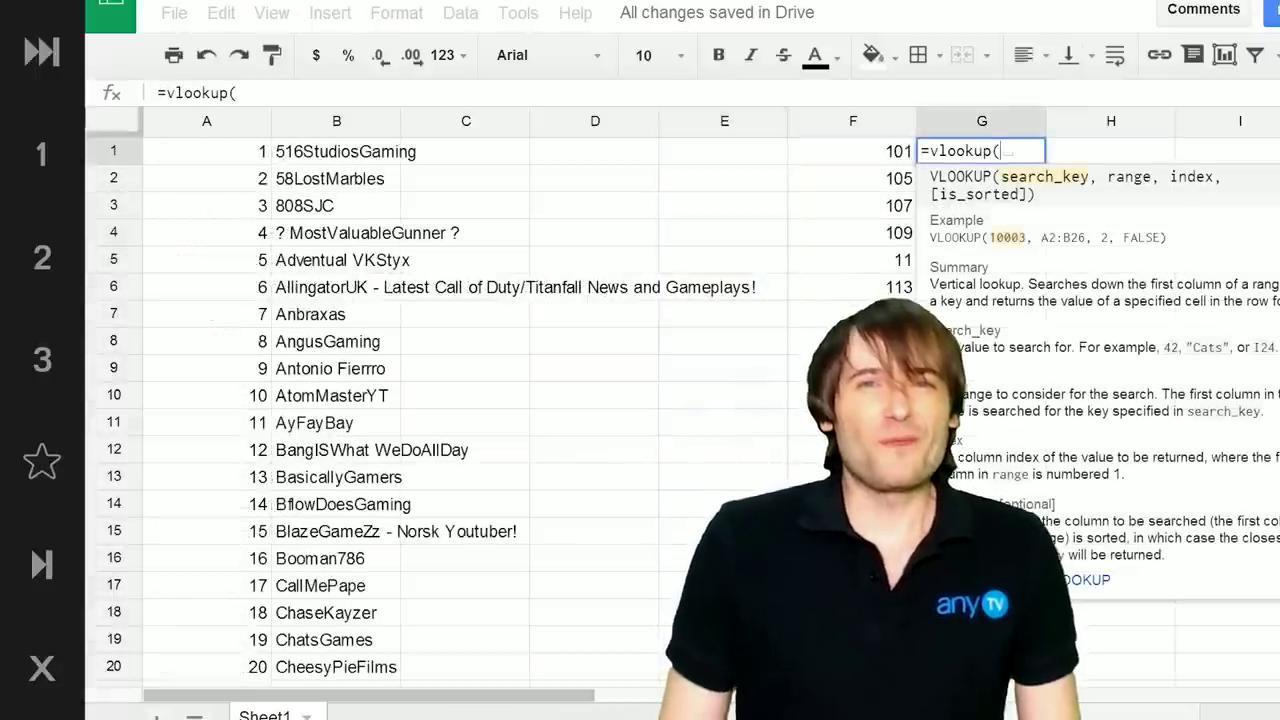
pyautogui.click(903, 155)
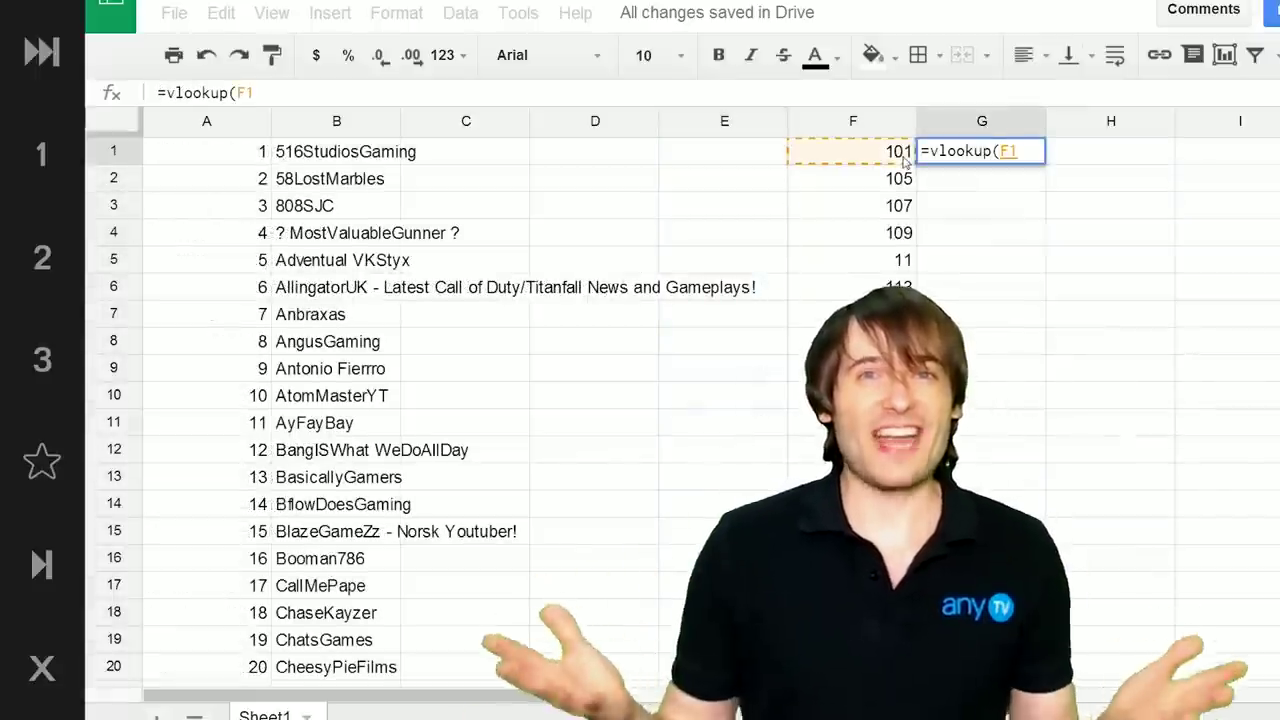
pyautogui.write(',')
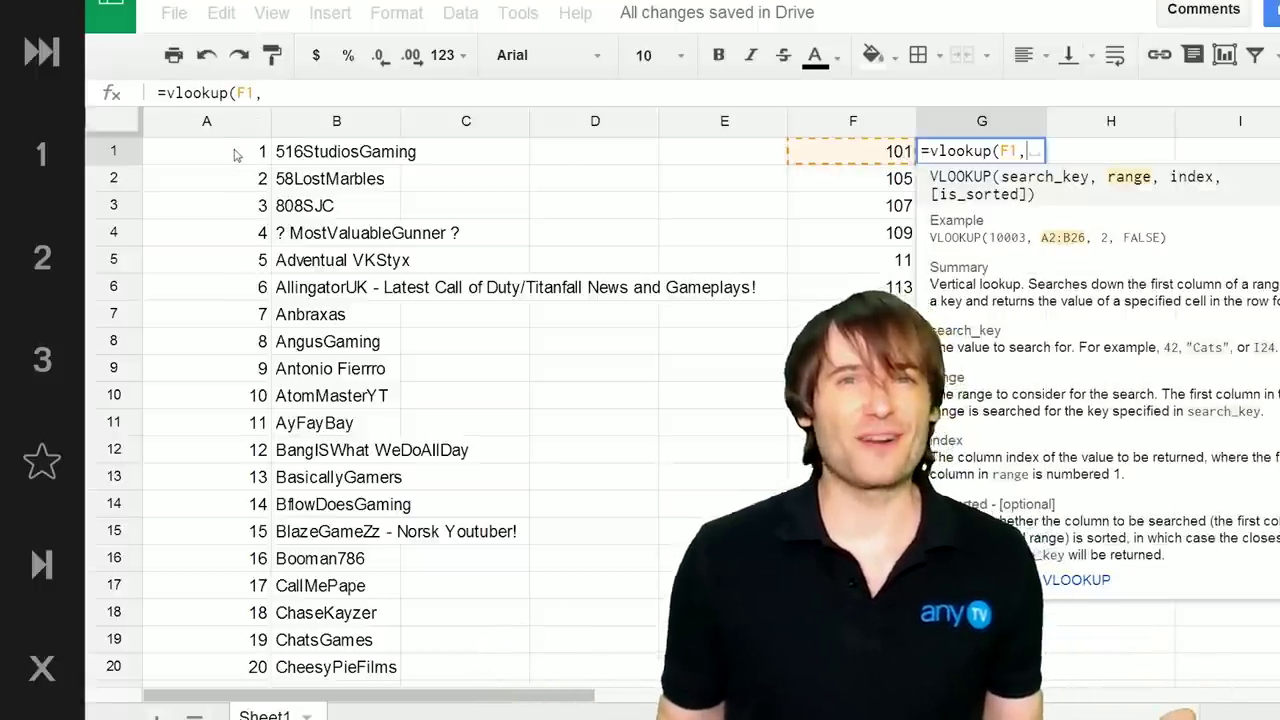
pyautogui.click(235, 155)
pyautogui.write(':A155')
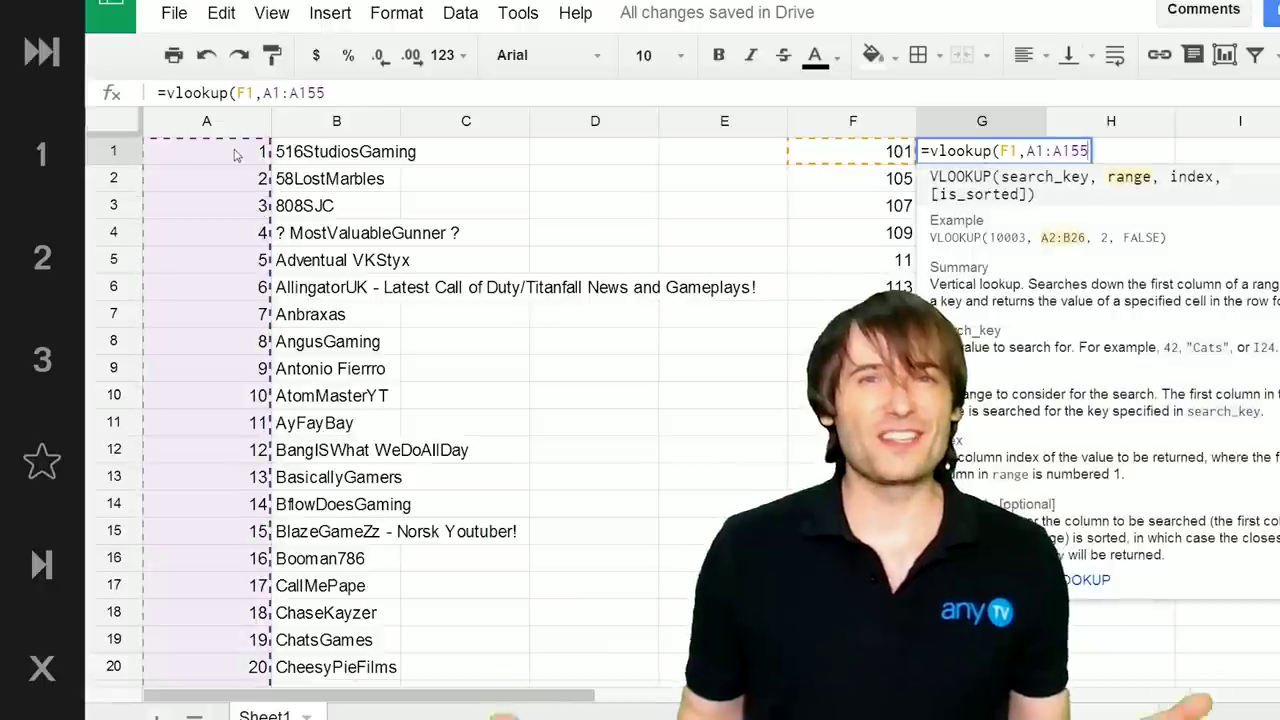
pyautogui.write(',2,f')
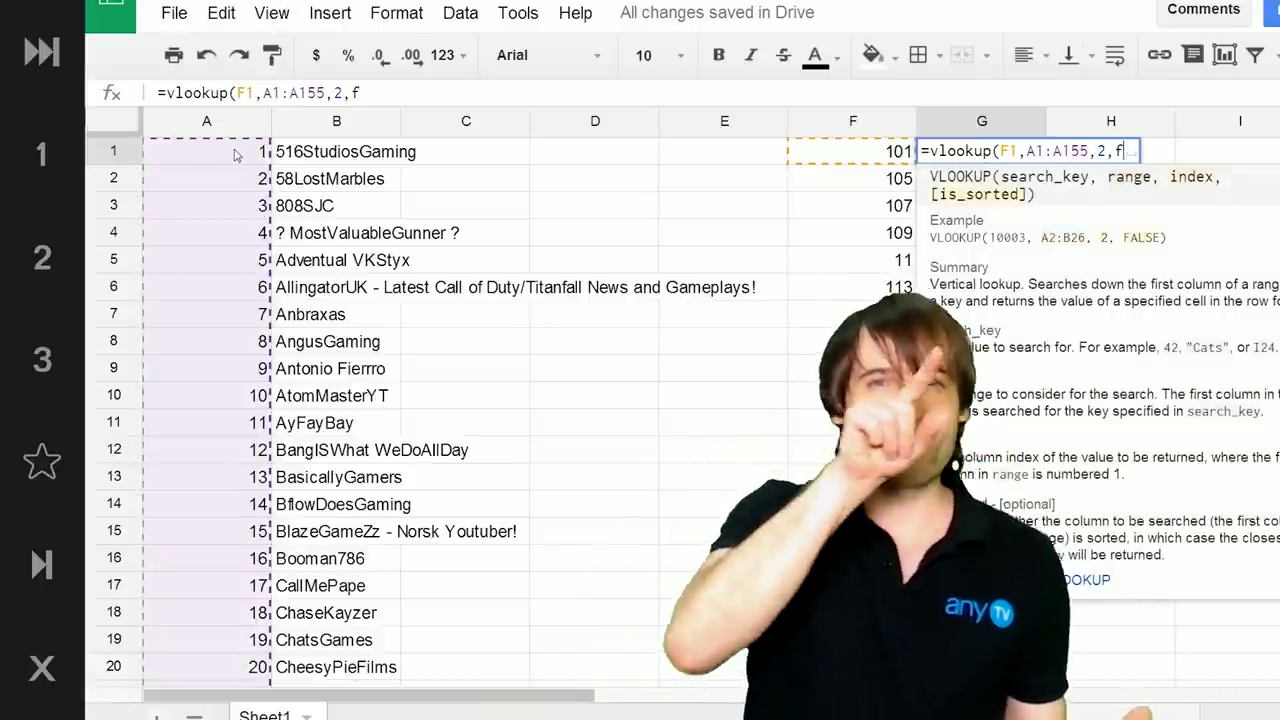
pyautogui.write('alse')
pyautogui.press('Return')
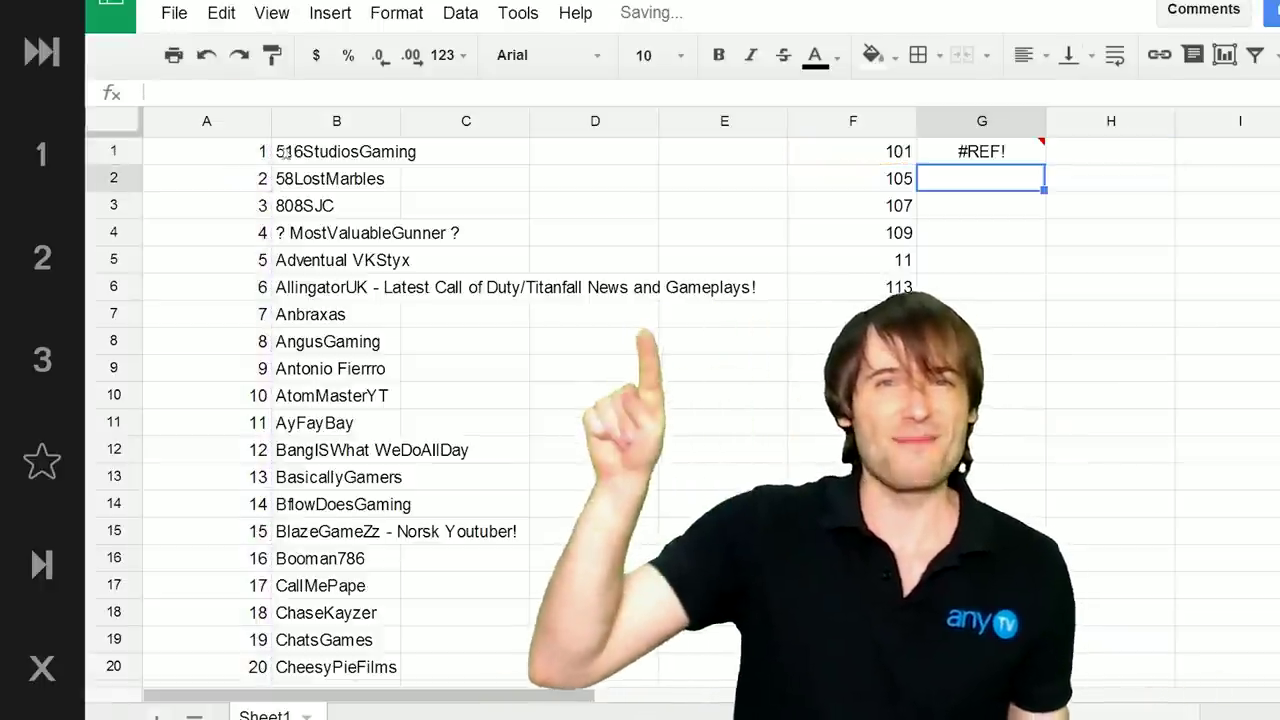
# Fix G1's #REF! by widening the lookup range to A1:B155.
pyautogui.click(995, 158)
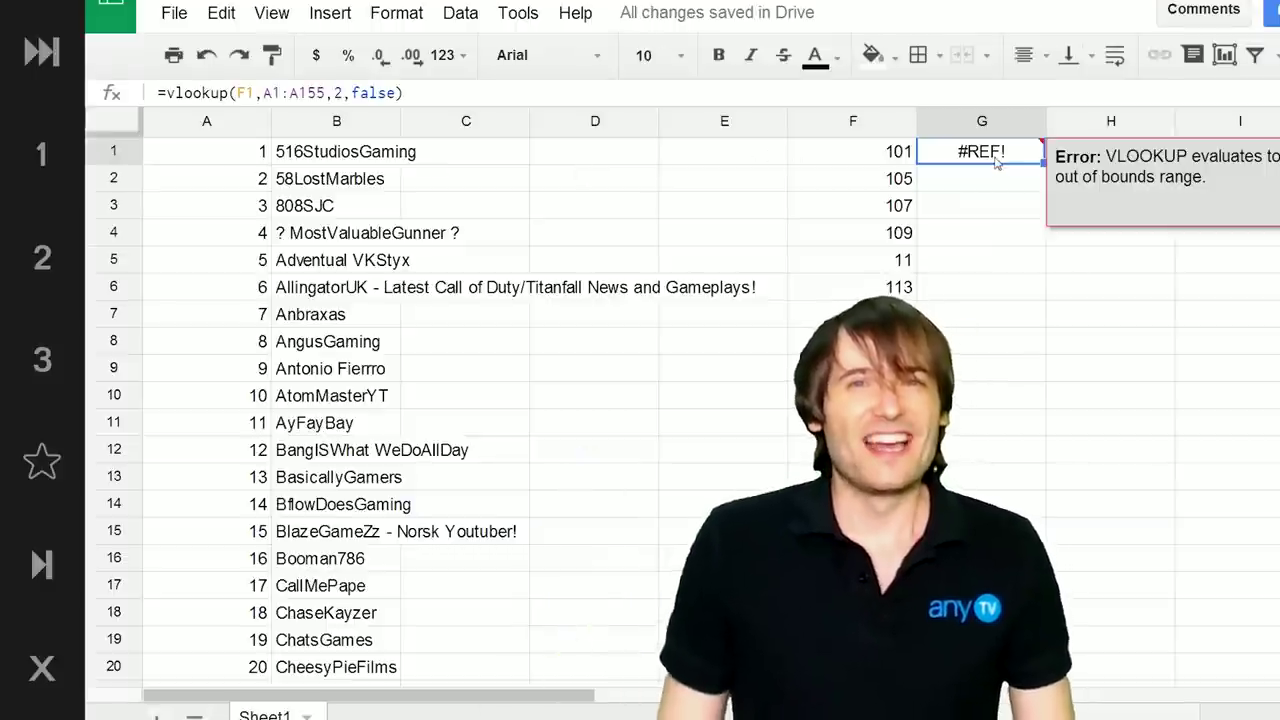
pyautogui.doubleClick(991, 157)
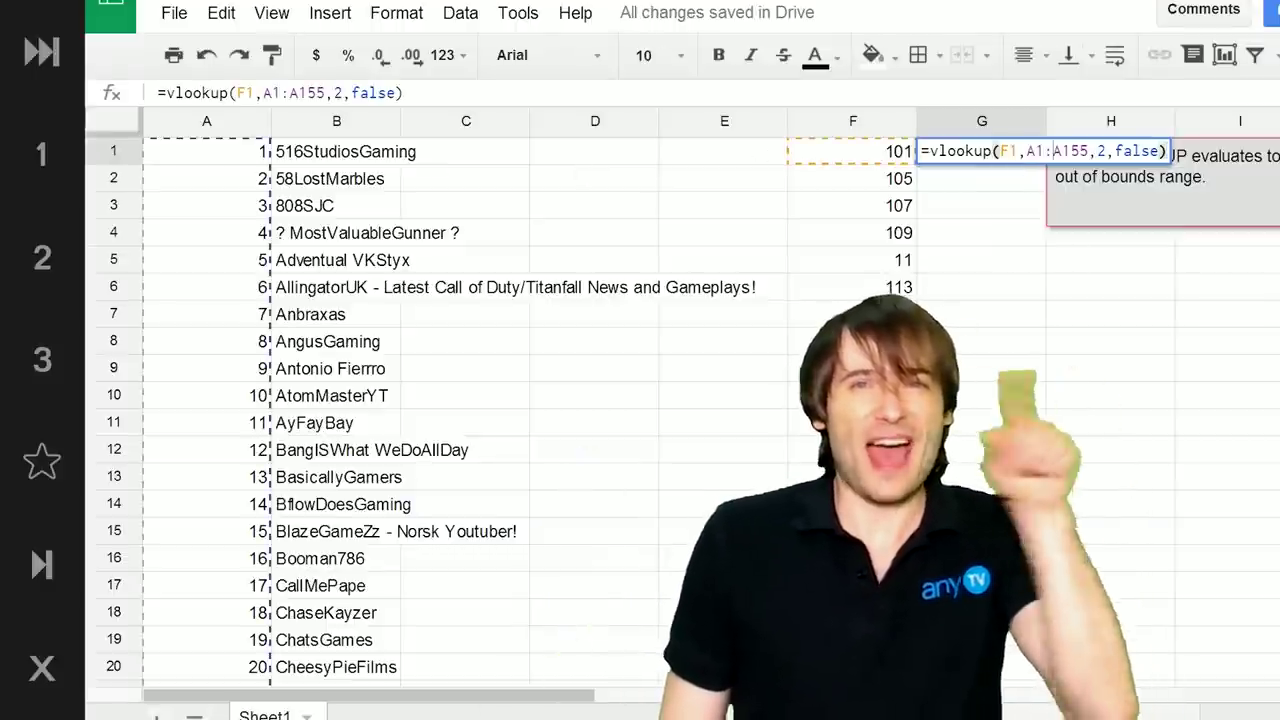
pyautogui.write('B155')
pyautogui.press('Return')
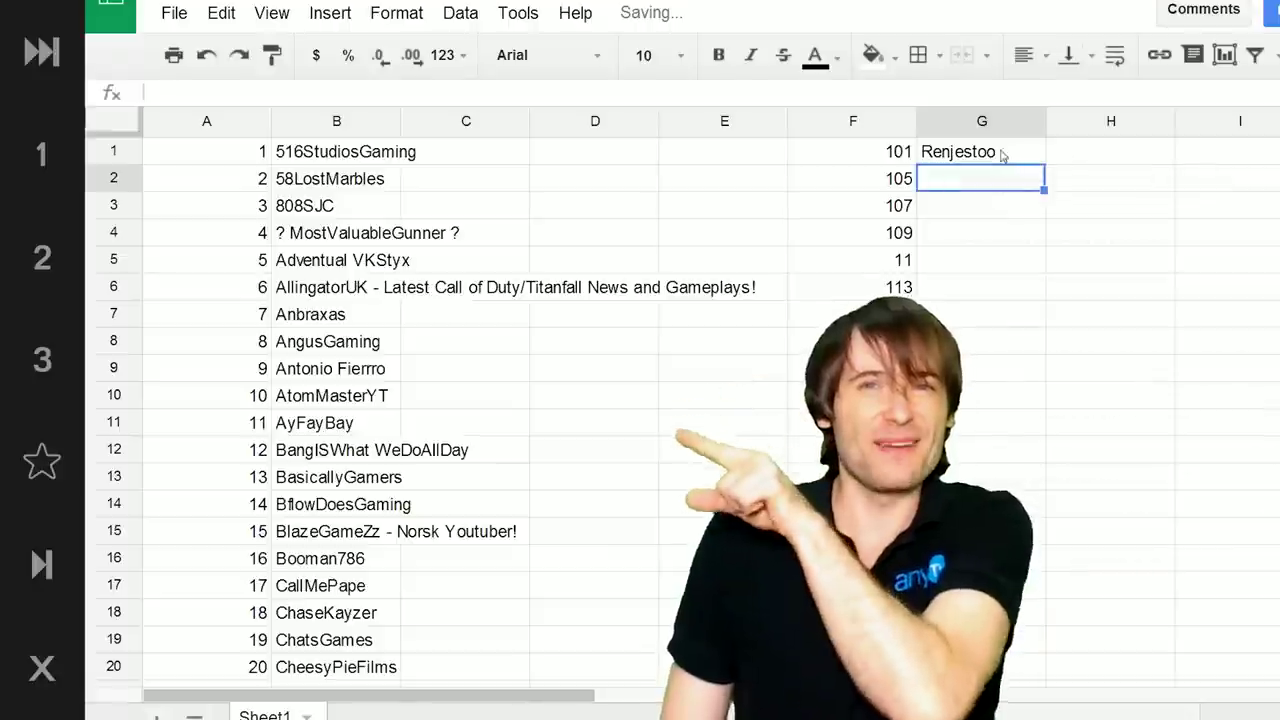
# Fill G1's lookup down to G51 and inspect the #N/A error in G24.
pyautogui.click(997, 155)
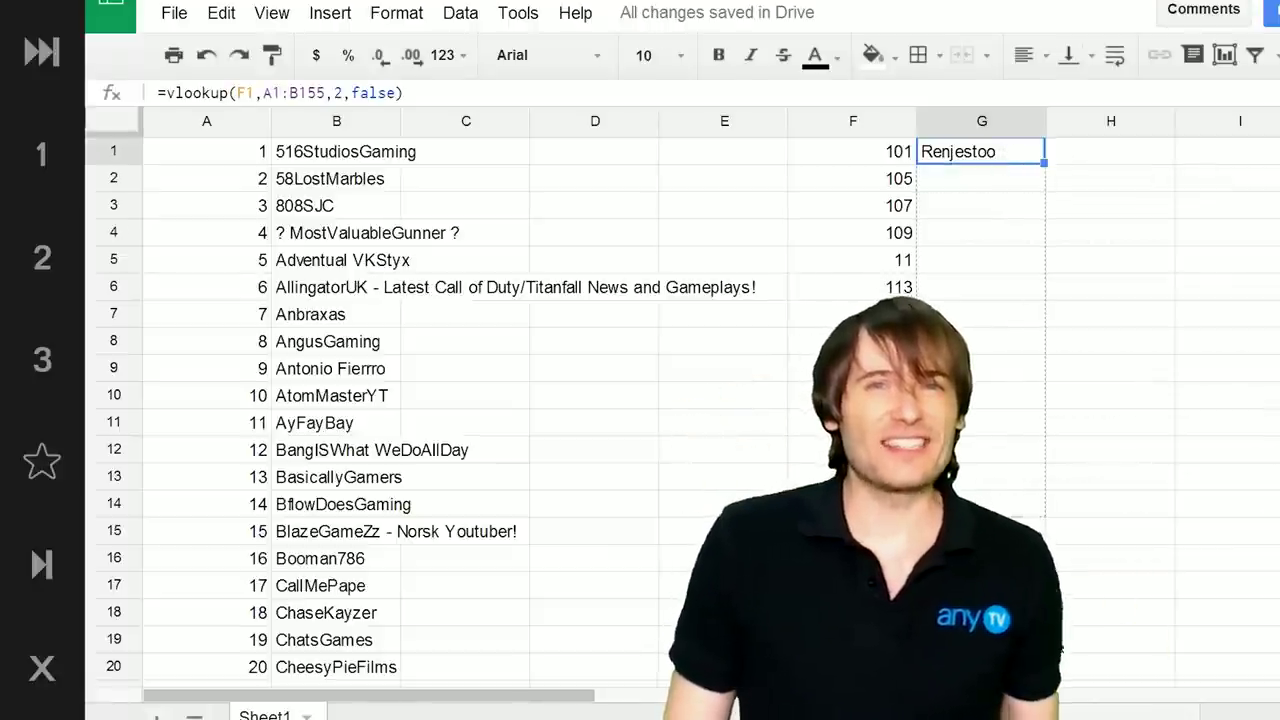
pyautogui.scroll(-2, 1086, 578)
pyautogui.scroll(-3, 1086, 578)
pyautogui.scroll(-7, 1086, 578)
pyautogui.scroll(-5, 1086, 578)
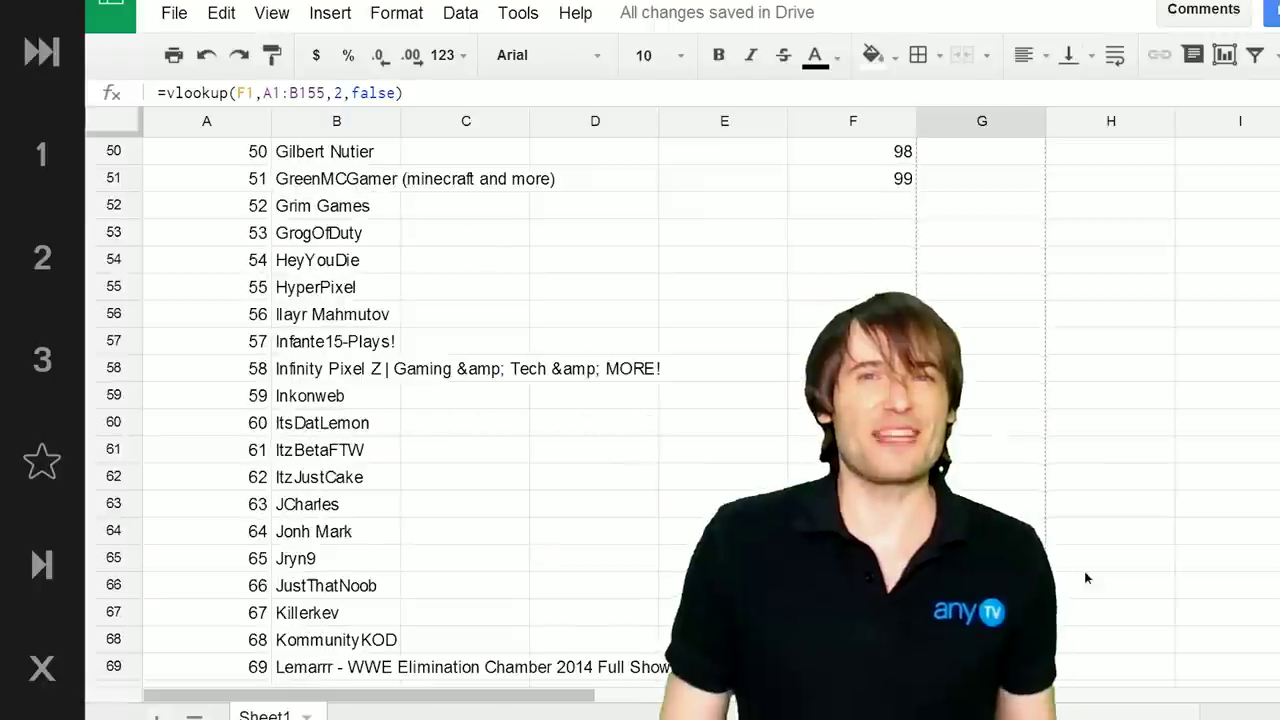
pyautogui.moveTo(1036, 203); pyautogui.dragTo(1035, 188)
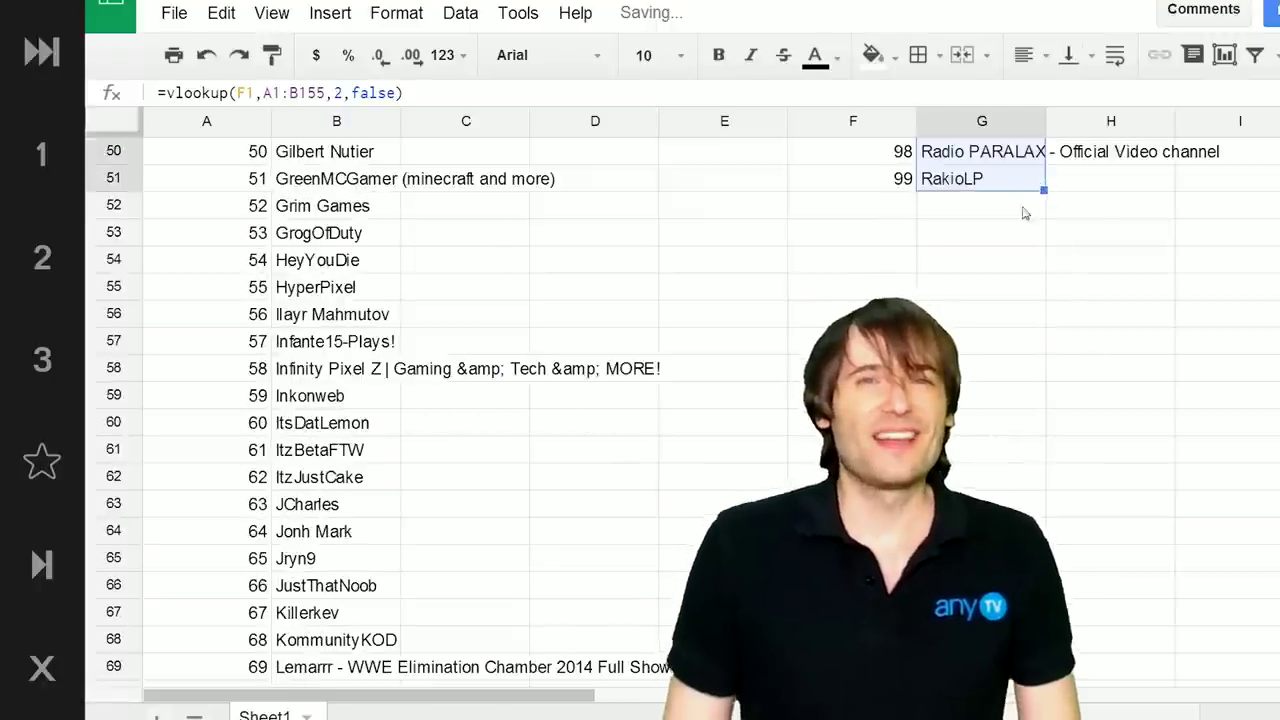
pyautogui.scroll(4, 997, 245)
pyautogui.scroll(2, 997, 298)
pyautogui.scroll(5, 997, 298)
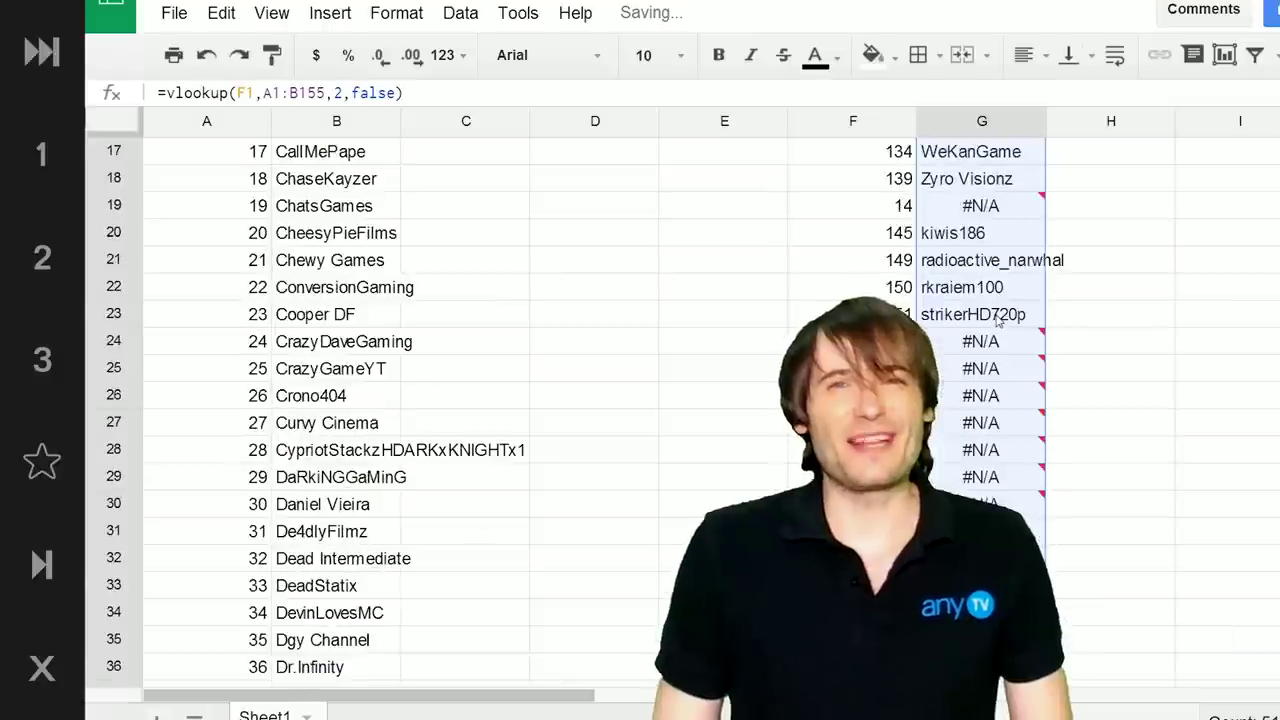
pyautogui.click(987, 348)
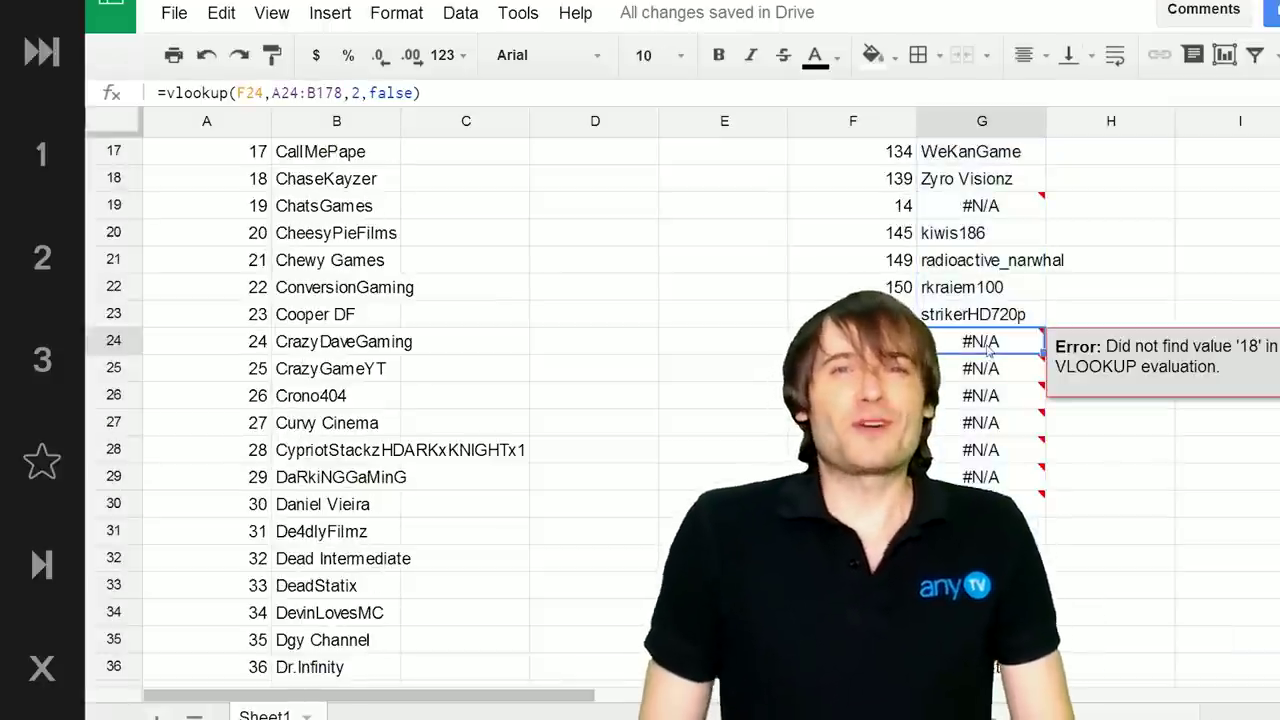
pyautogui.scroll(5, 988, 348)
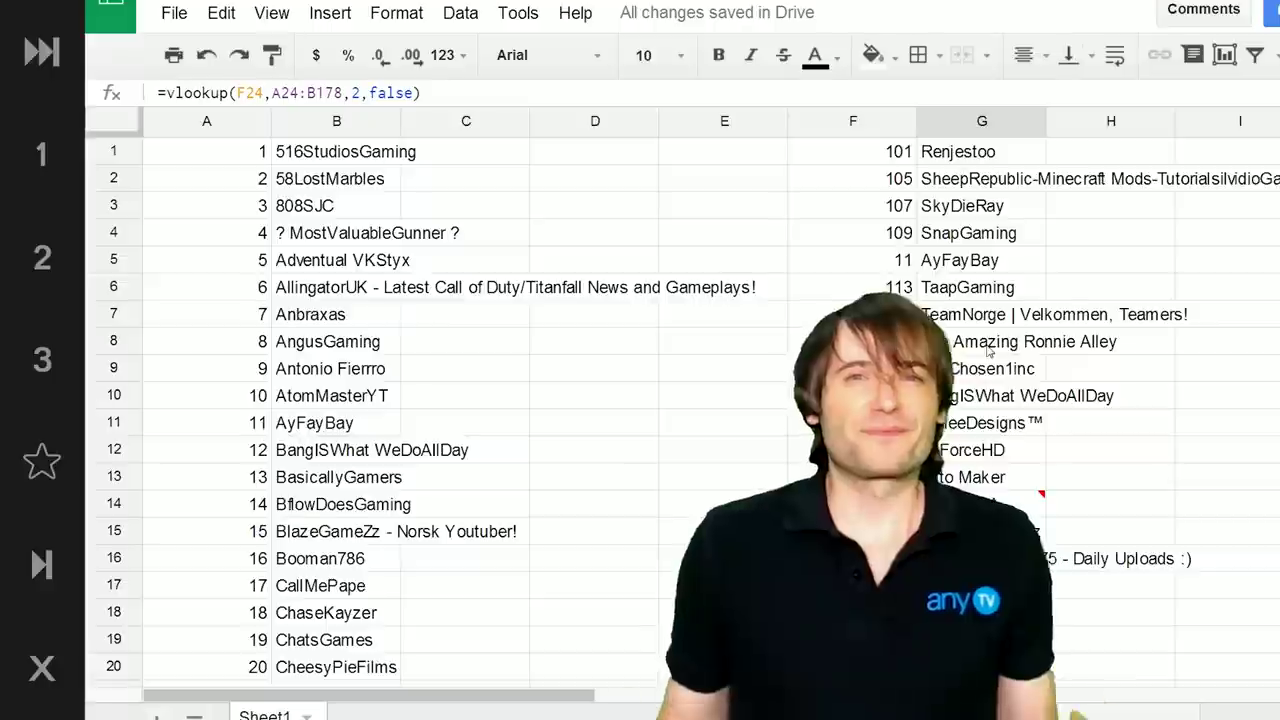
# Make G1's lookup range absolute as $A$1:$B$155.
pyautogui.doubleClick(975, 158)
pyautogui.click(1032, 151)
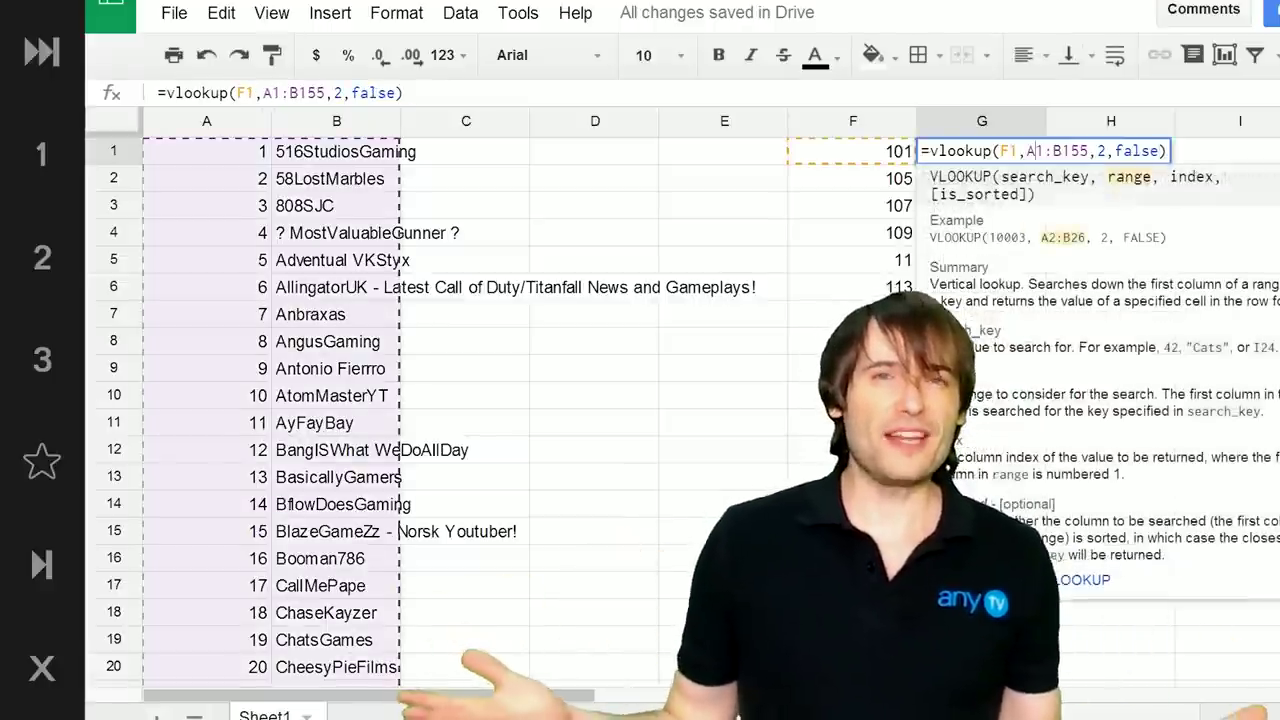
pyautogui.press('F4')
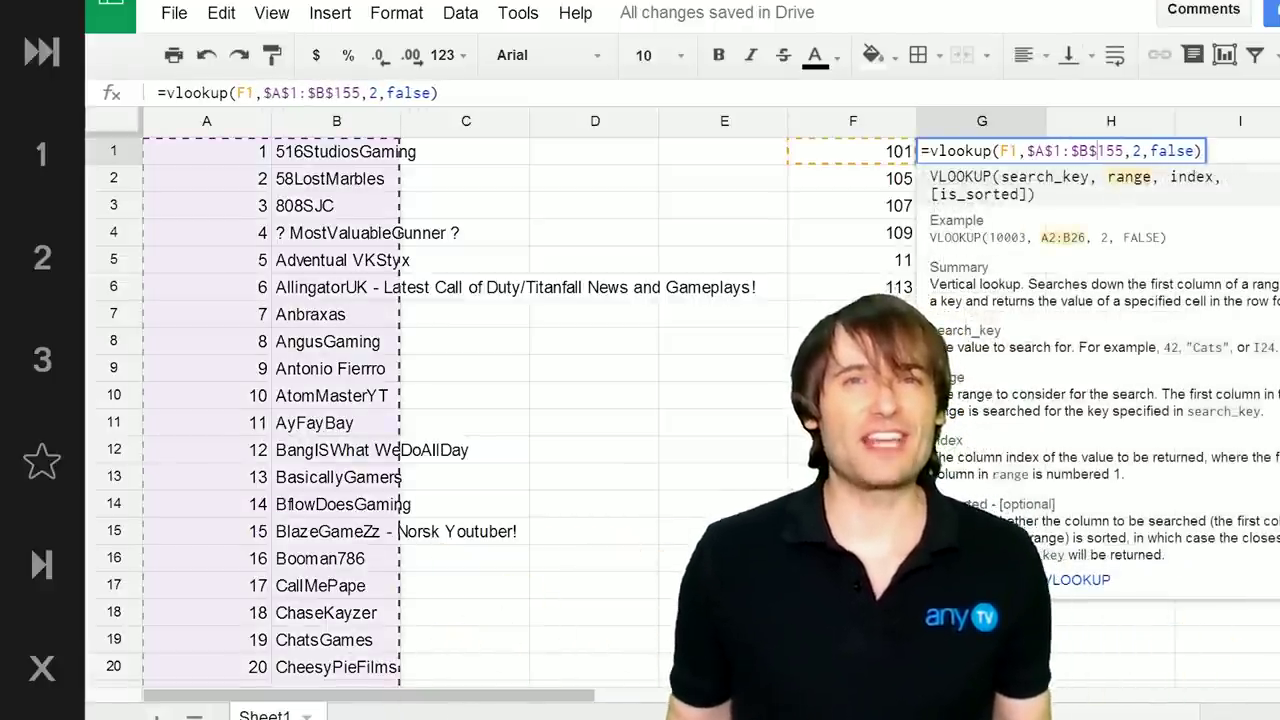
pyautogui.press('Return')
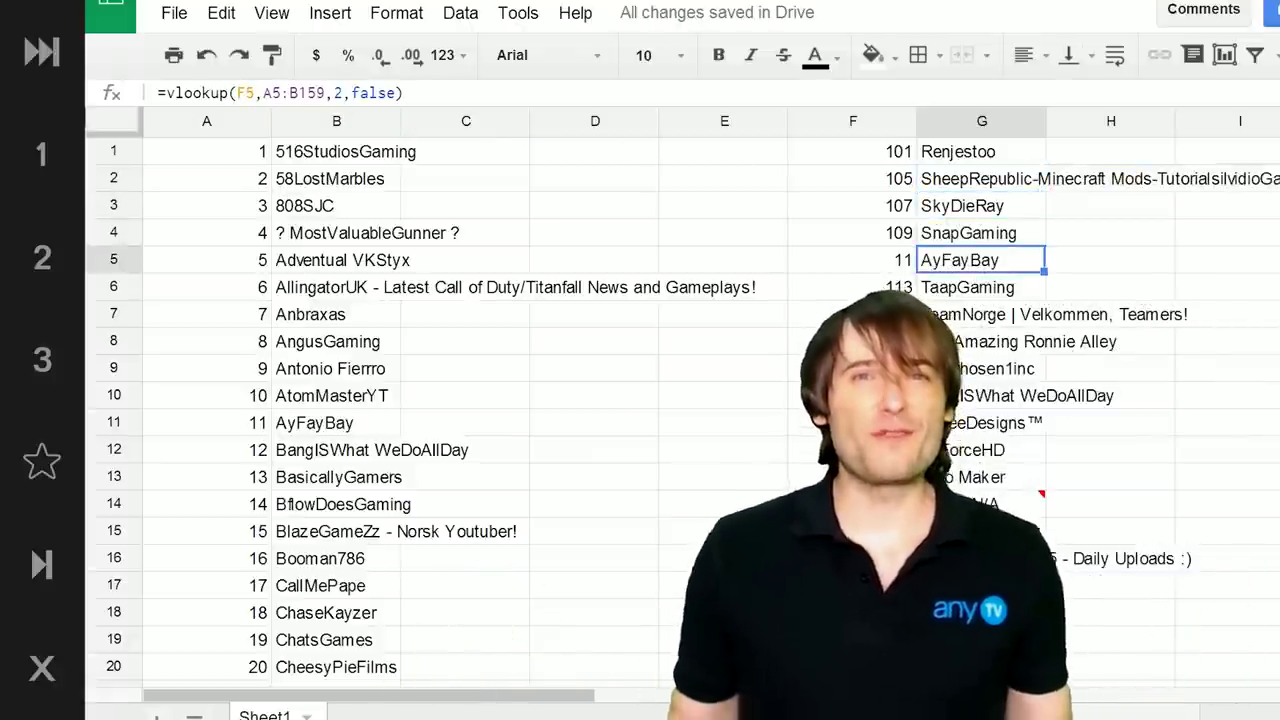
# Compare G5's shifted A5:B159 range, then return to G1.
pyautogui.click(272, 93)
pyautogui.moveTo(272, 93); pyautogui.dragTo(306, 93)
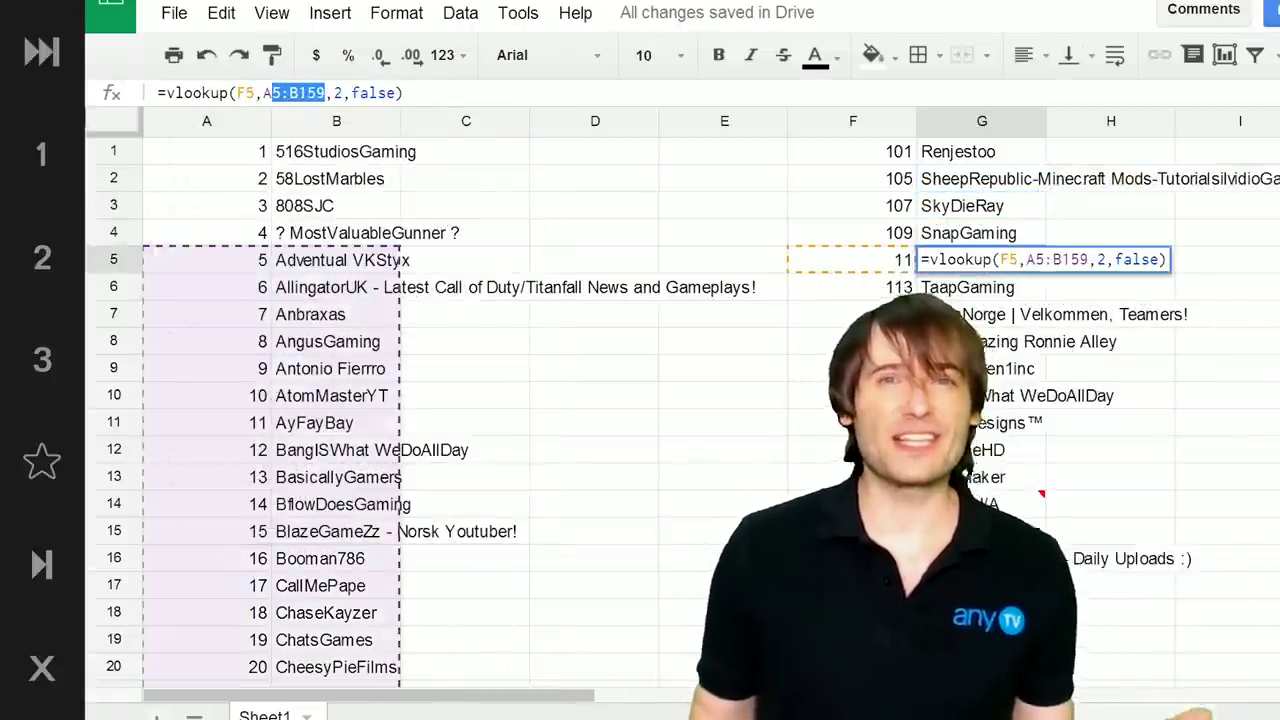
pyautogui.click(690, 292)
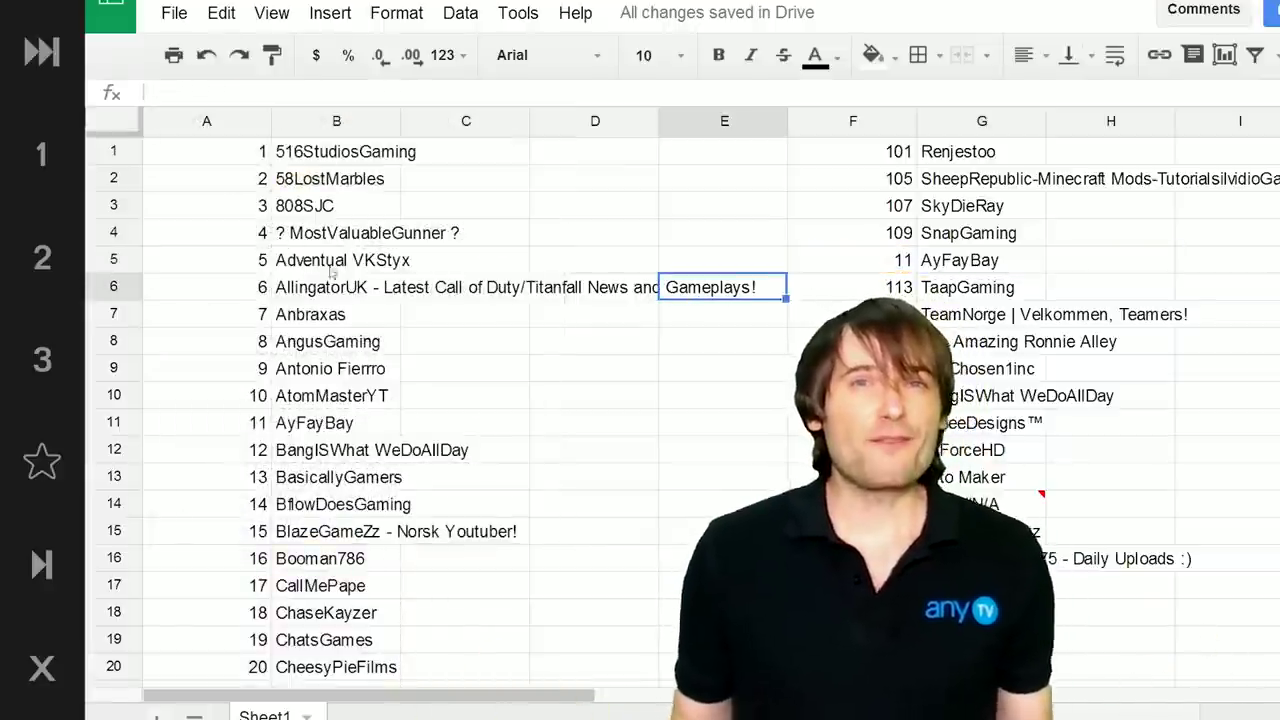
pyautogui.click(988, 155)
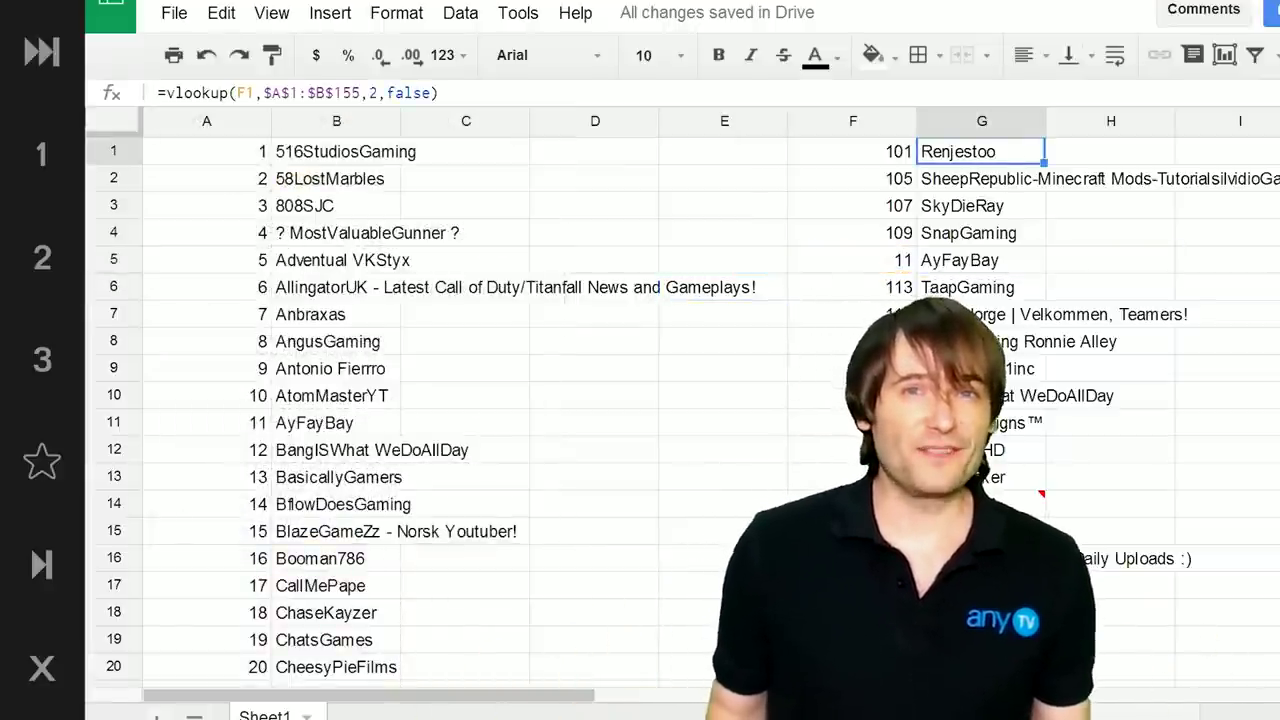
# Fill G1's absolute-range lookup down to G51 and check the row 51 result.
pyautogui.moveTo(1044, 163)
pyautogui.mouseDown()
pyautogui.moveTo(1040, 436)
pyautogui.moveTo(1022, 263)
pyautogui.mouseUp()
pyautogui.click(1022, 263)
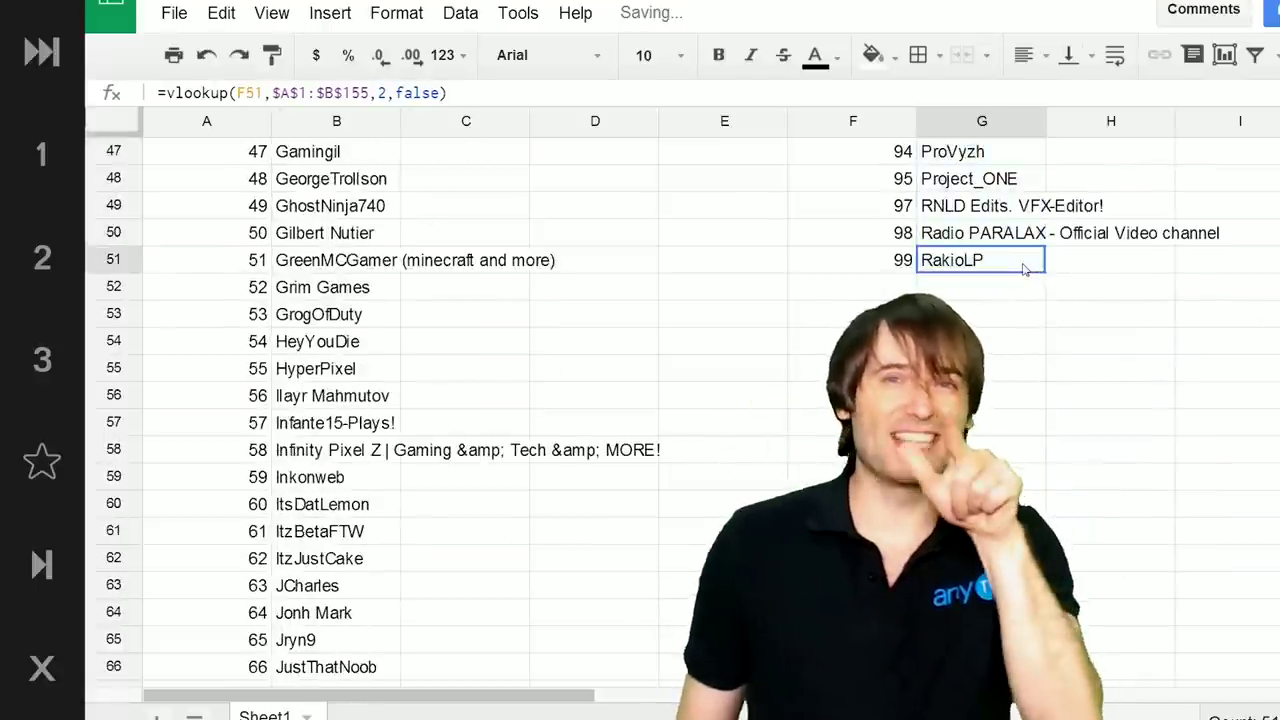
pyautogui.press('Up')
pyautogui.scroll(10, 1024, 268)
pyautogui.scroll(5, 990, 210)
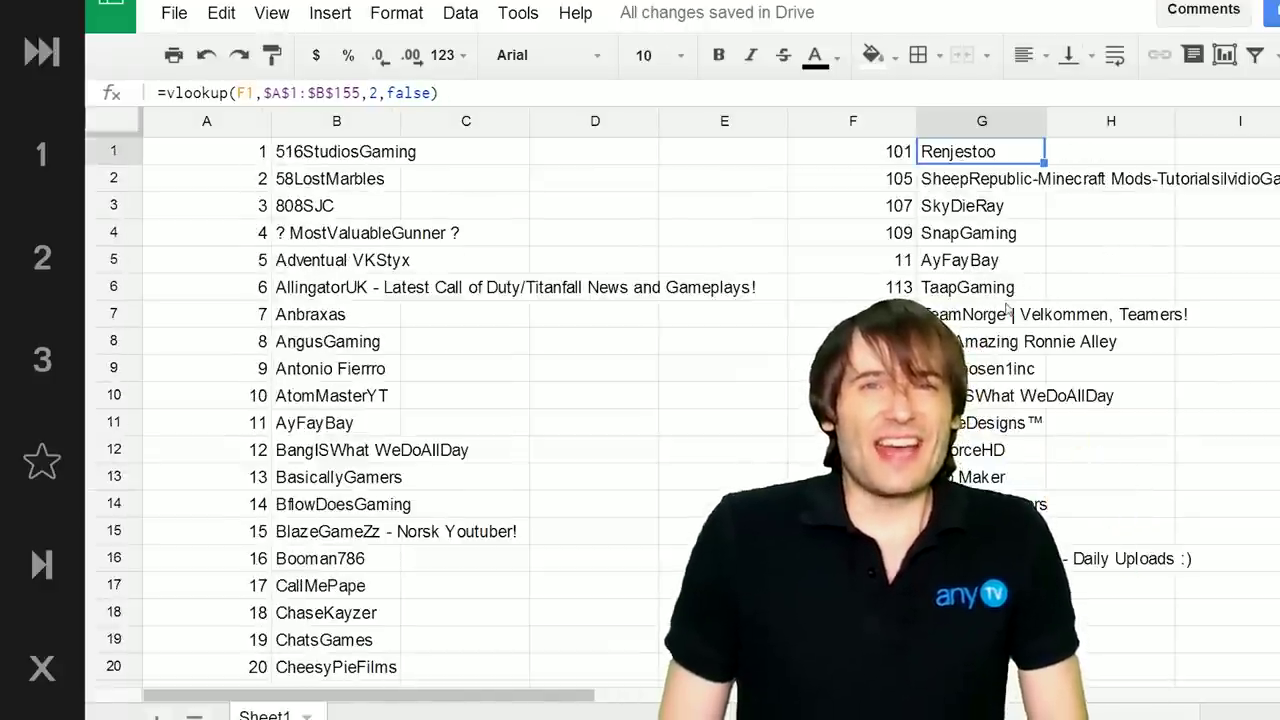
pyautogui.scroll(-2, 1007, 310)
pyautogui.scroll(-4, 1010, 340)
pyautogui.scroll(-6, 1022, 396)
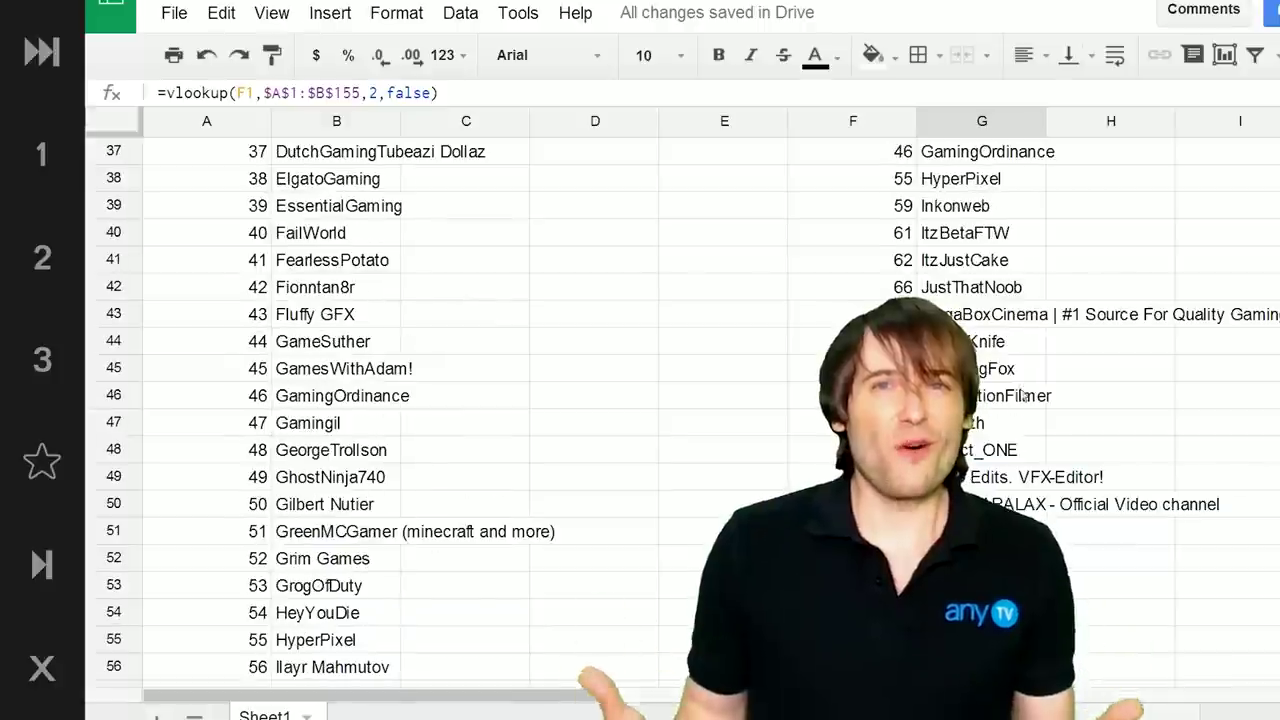
# Select and review the filled column G results, confirming no #N/A errors remain.
pyautogui.hotkey('ctrl', 'shift', 'Up')
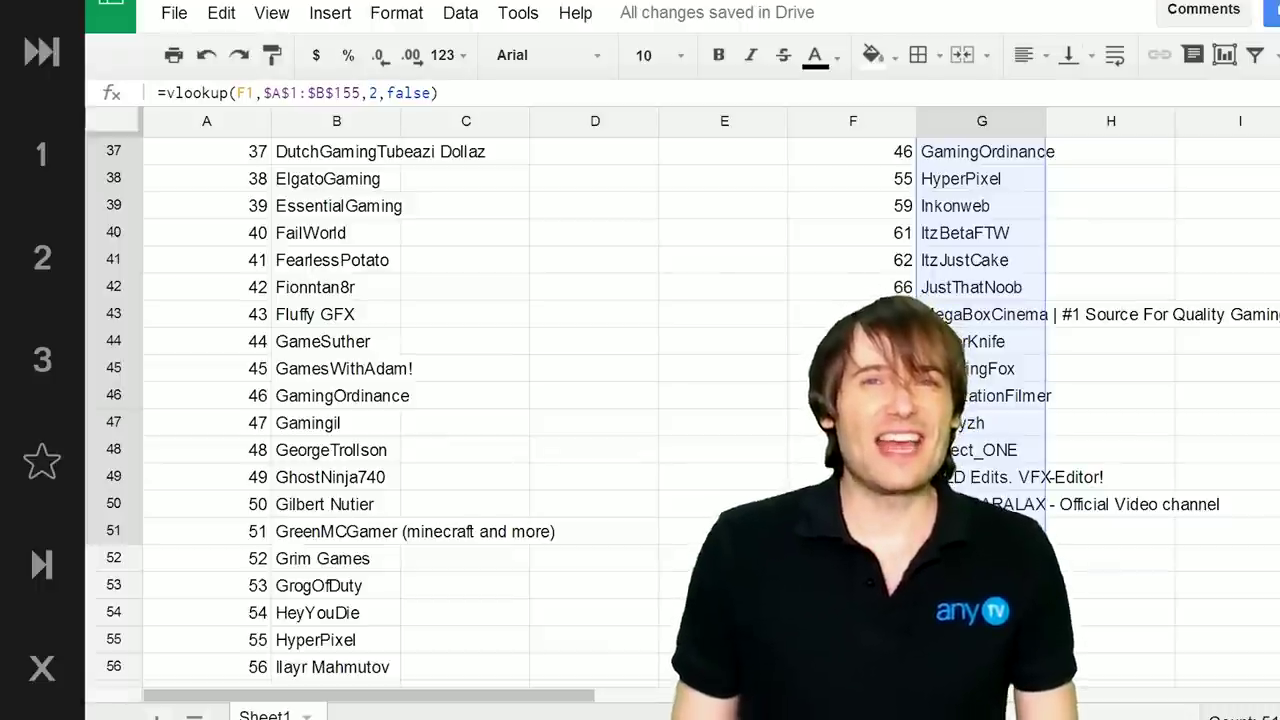
pyautogui.scroll(1, 400, 400)
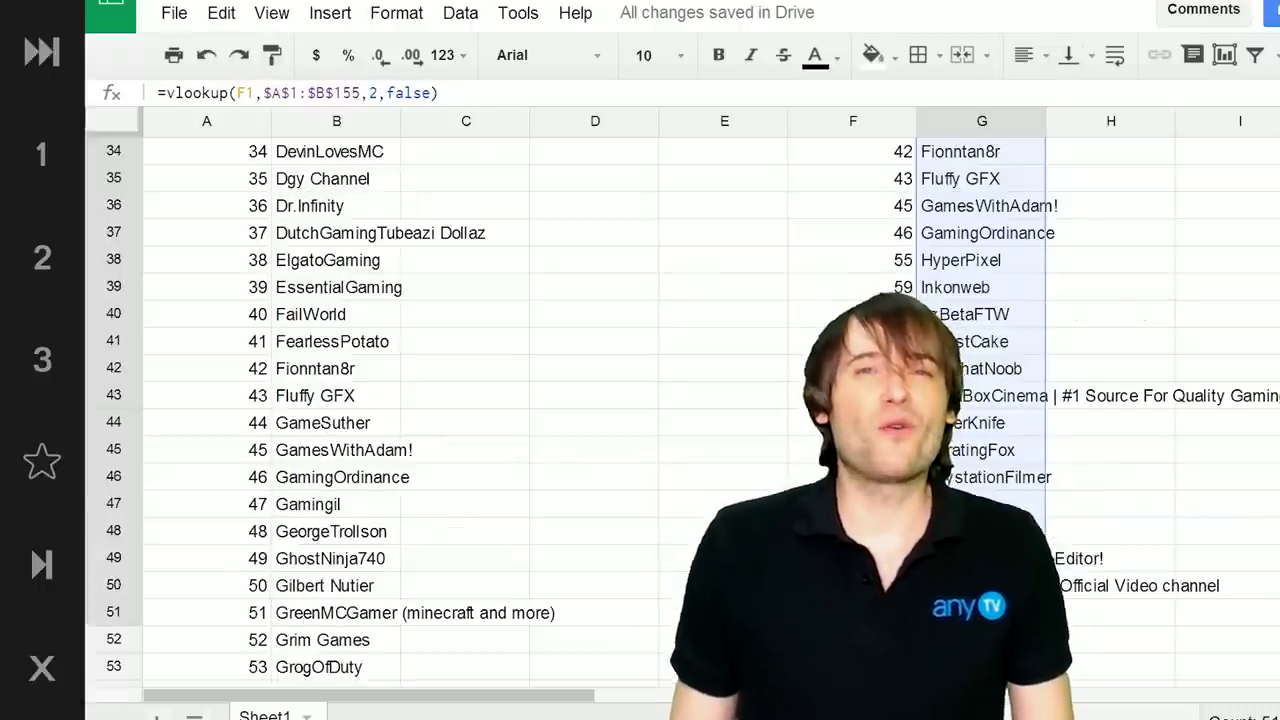
pyautogui.scroll(2, 400, 400)
pyautogui.scroll(1, 400, 400)
pyautogui.scroll(2, 400, 400)
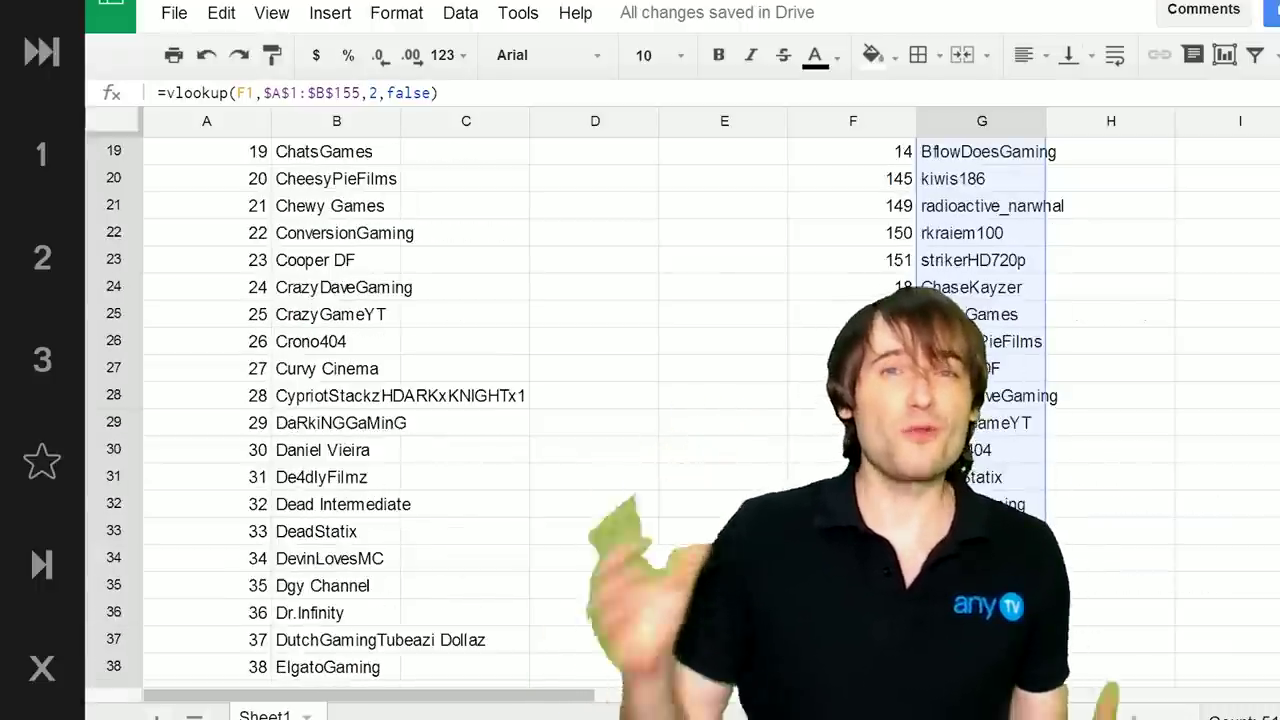
pyautogui.scroll(1, 400, 400)
pyautogui.scroll(2, 400, 400)
pyautogui.scroll(1, 400, 400)
pyautogui.scroll(2, 400, 400)
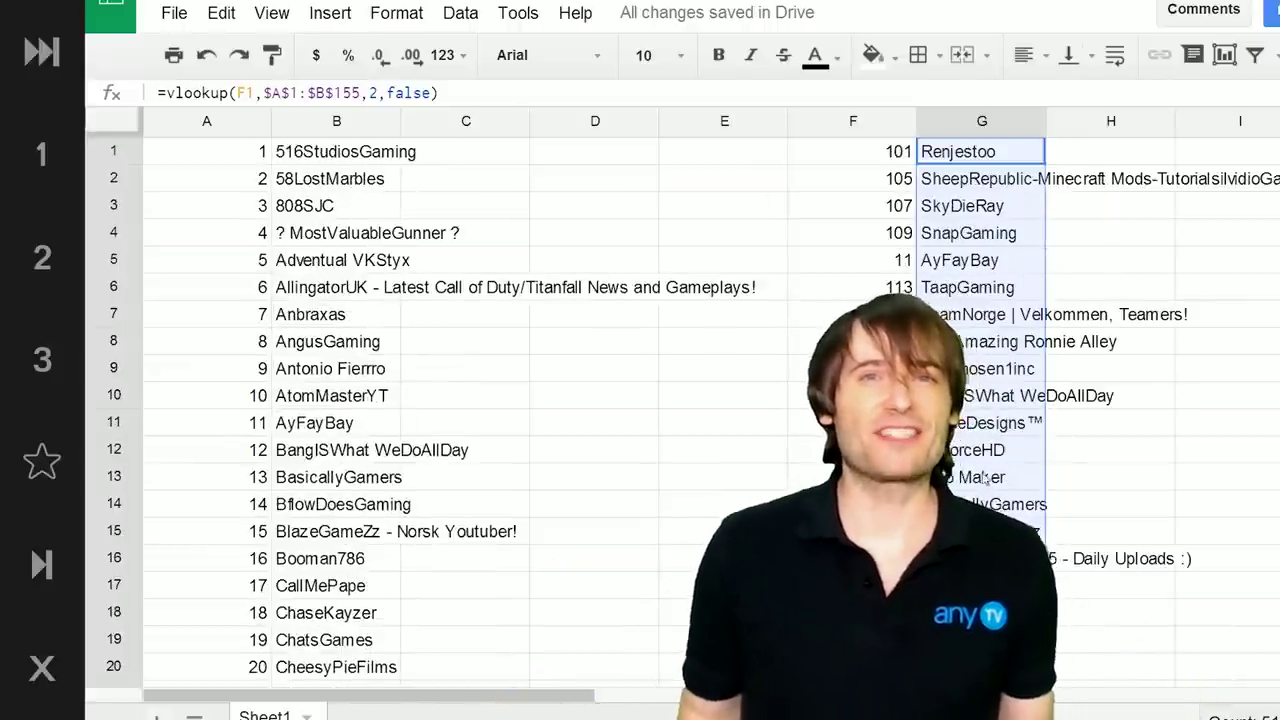
pyautogui.click(947, 152)
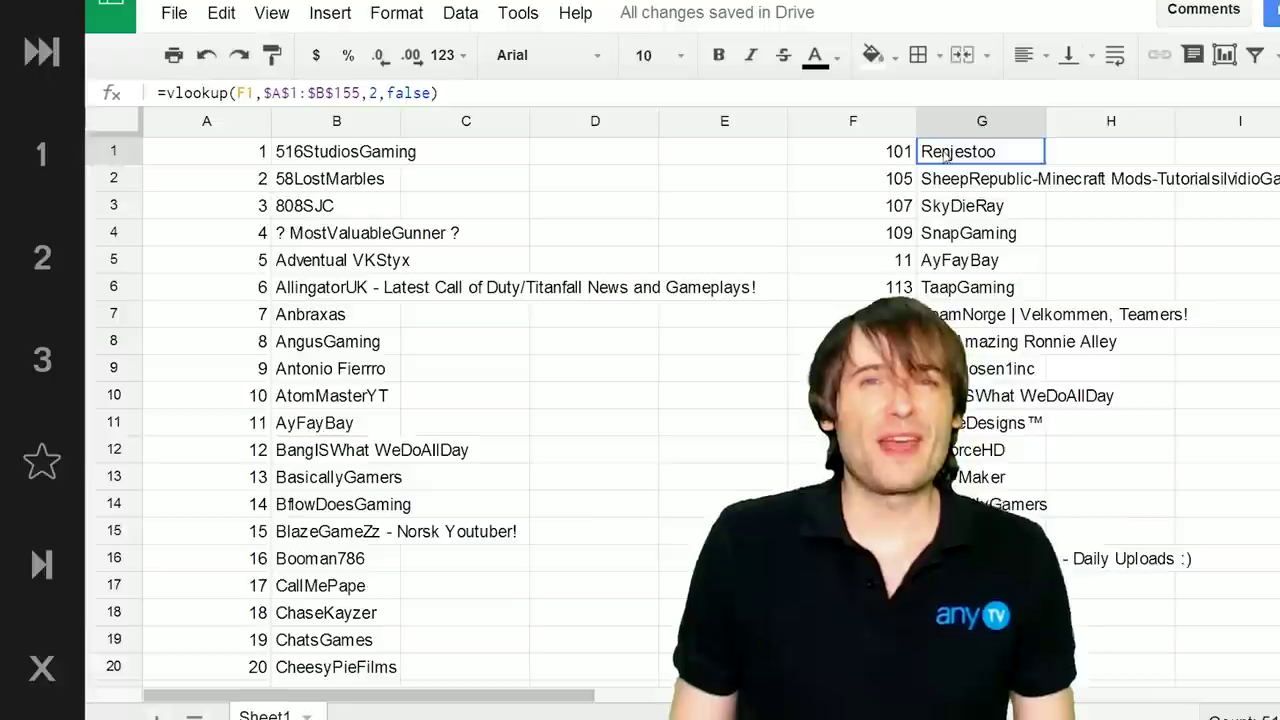